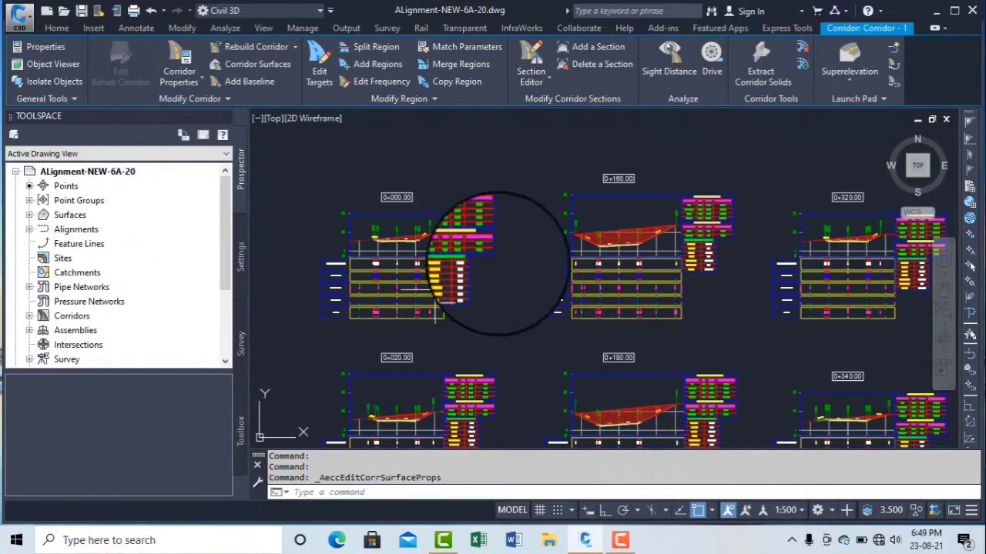
- Examine how the red cut hatch meets the pavement layers and curb in the superelevated cut section
scroll(473, 254, up, 8)
scroll(497, 281, up, 2)
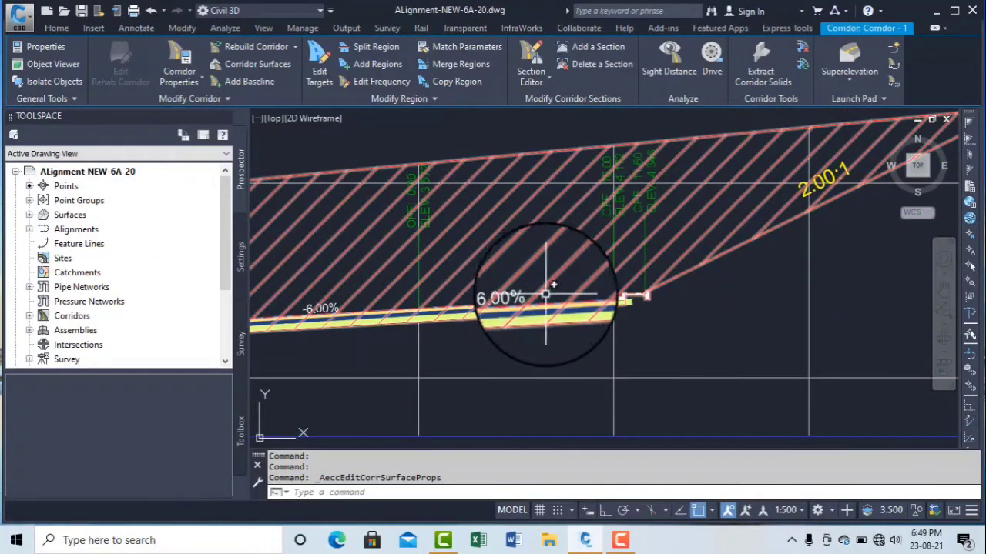
scroll(663, 285, up, 4)
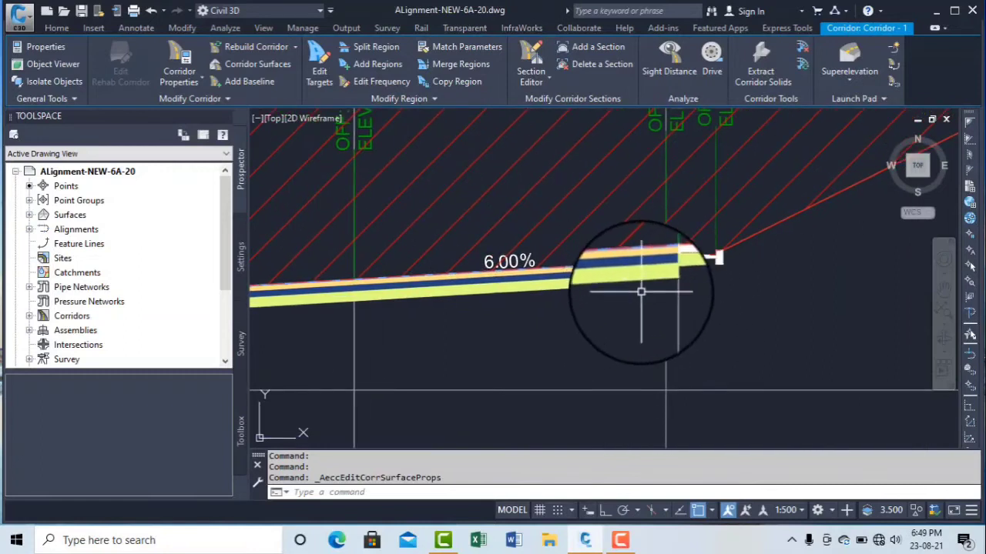
scroll(621, 294, up, 2)
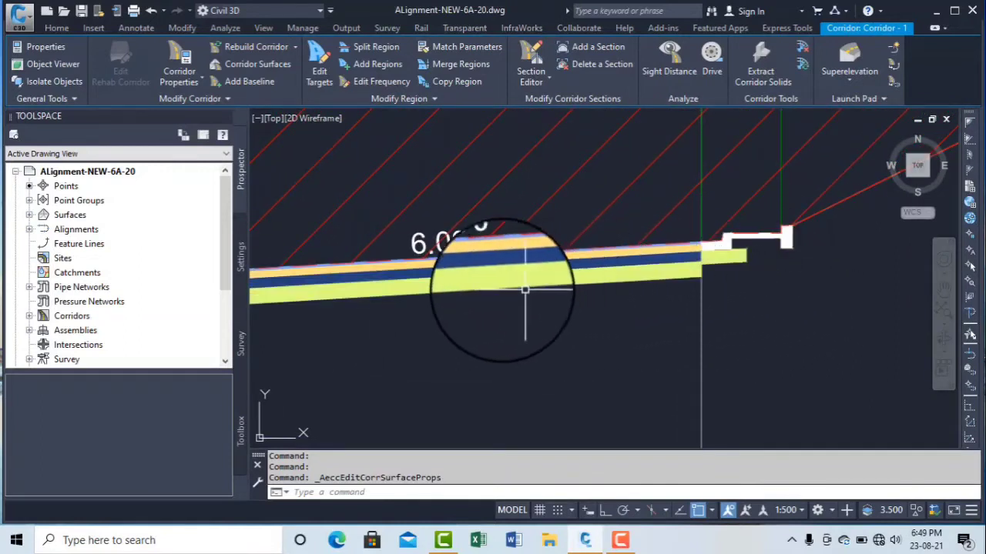
scroll(550, 254, down, 4)
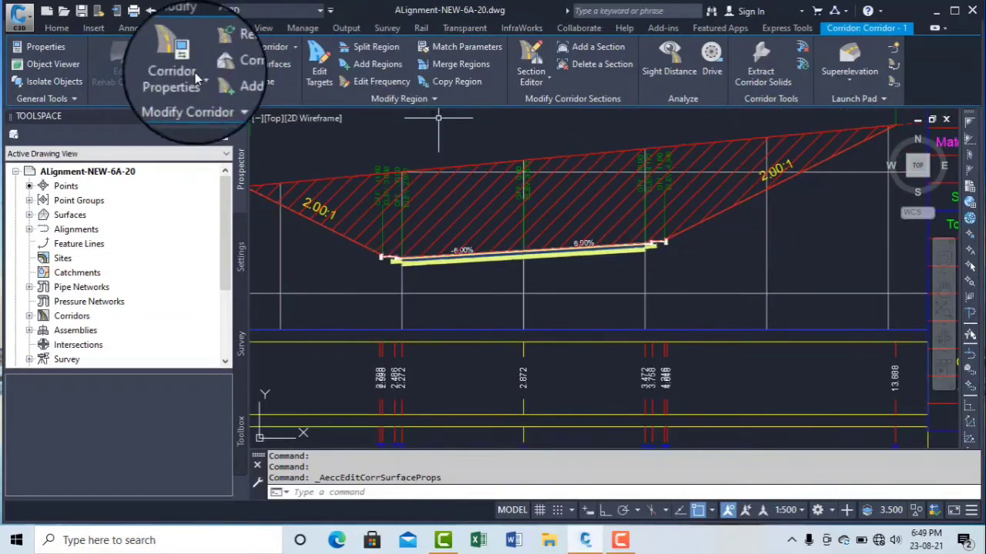
- Try to copy the red cut-hatched area to a free spot above its cross section
click(56, 27)
click(622, 64)
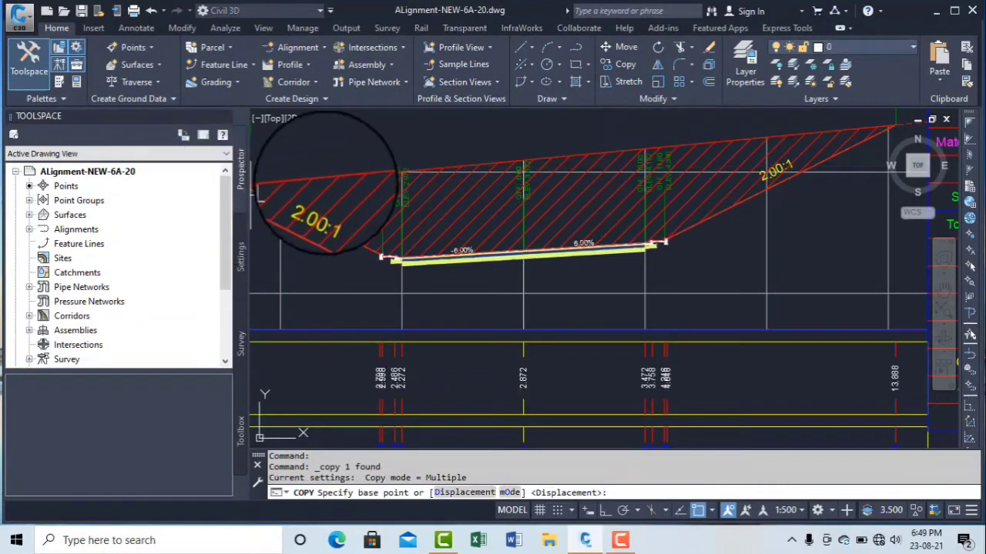
click(572, 210)
click(558, 206)
right_click(560, 210)
click(570, 241)
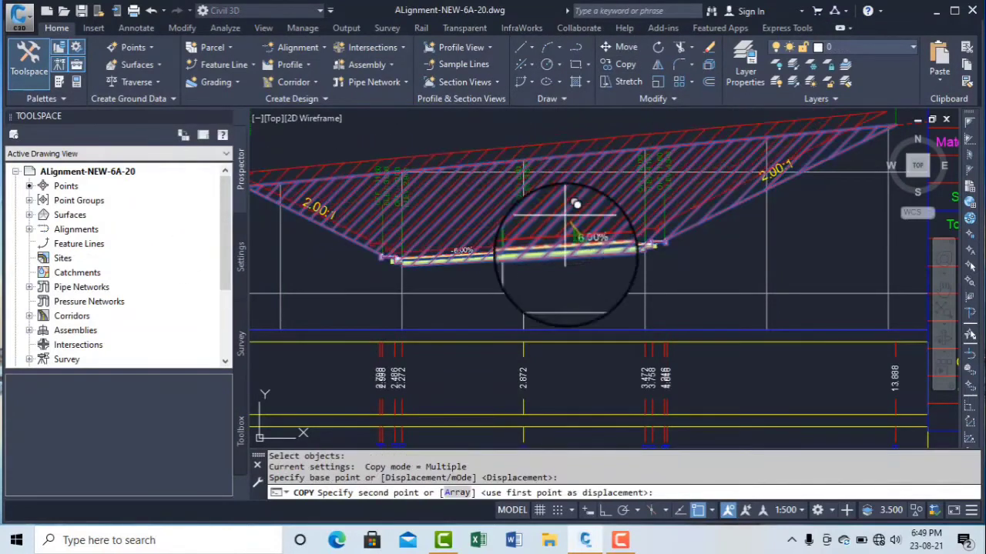
middle_drag(565, 300, 572, 387)
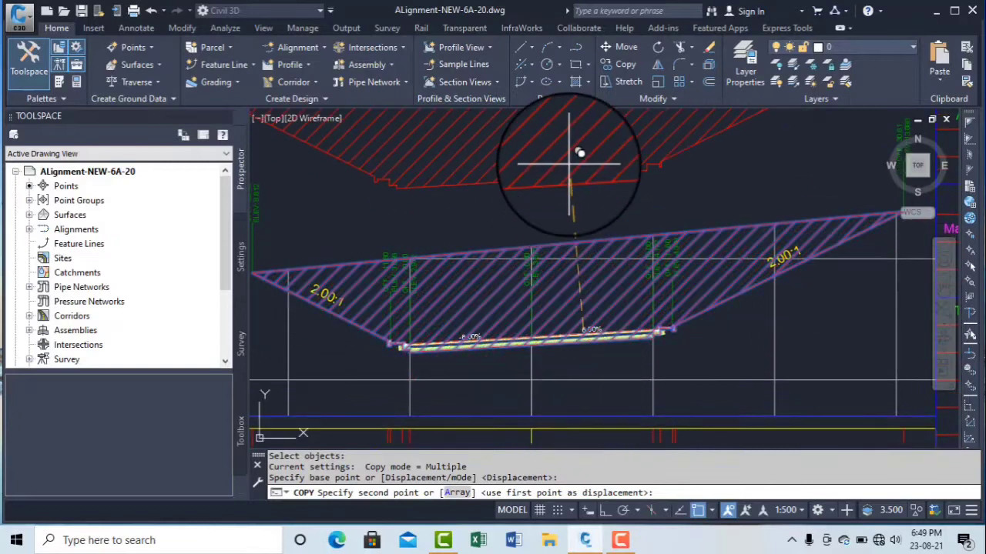
click(574, 228)
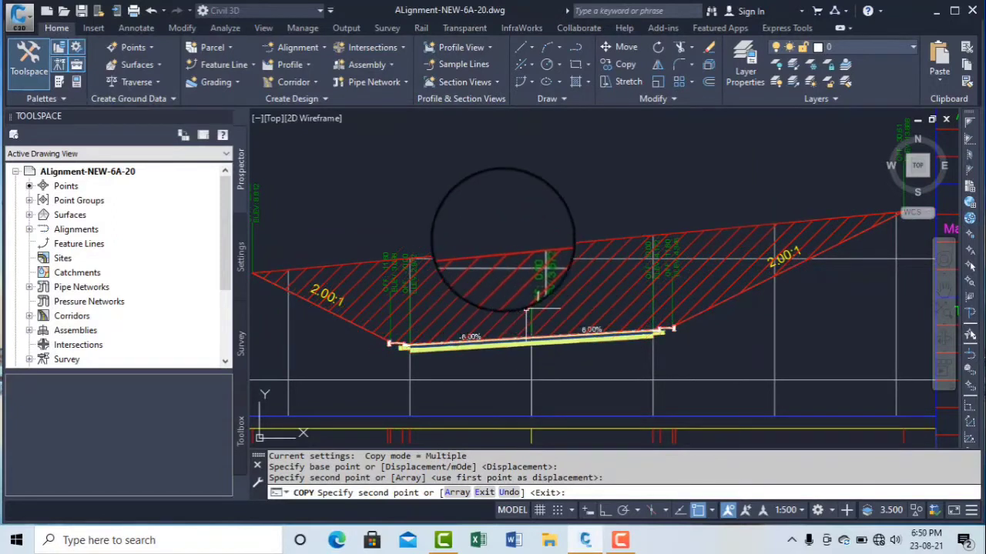
key(Escape)
scroll(507, 245, down, 3)
key(Escape)
- Select the green fill hatch in the section at station 0+960 and examine its boundary along the pavement's underside
scroll(507, 245, down, 5)
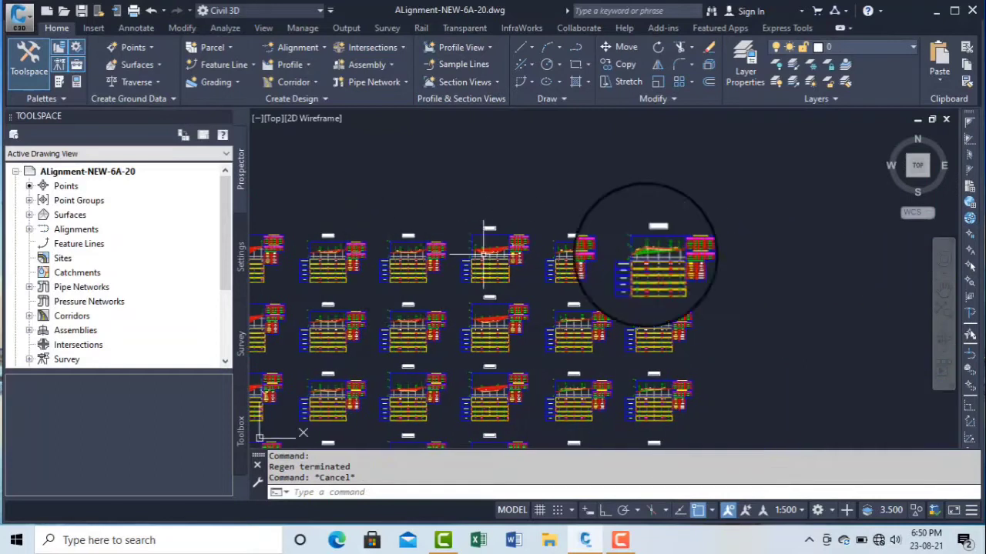
scroll(627, 275, up, 8)
scroll(575, 251, up, 5)
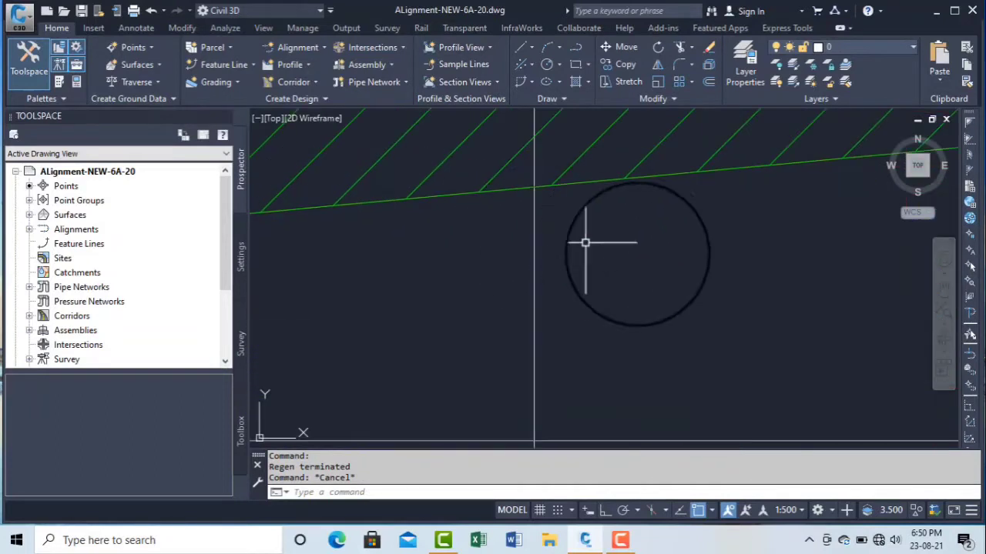
click(625, 182)
scroll(668, 258, up, 6)
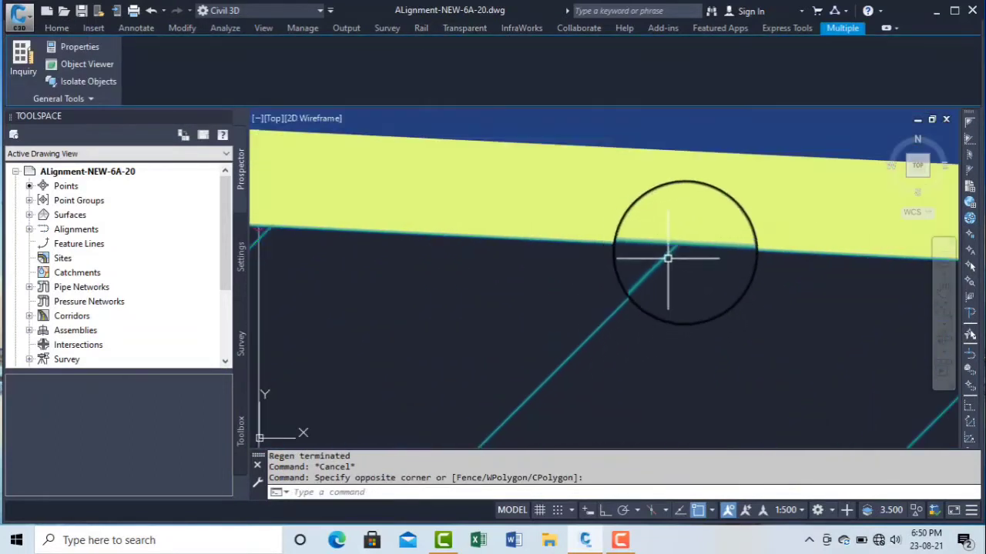
scroll(667, 258, down, 5)
scroll(438, 248, up, 2)
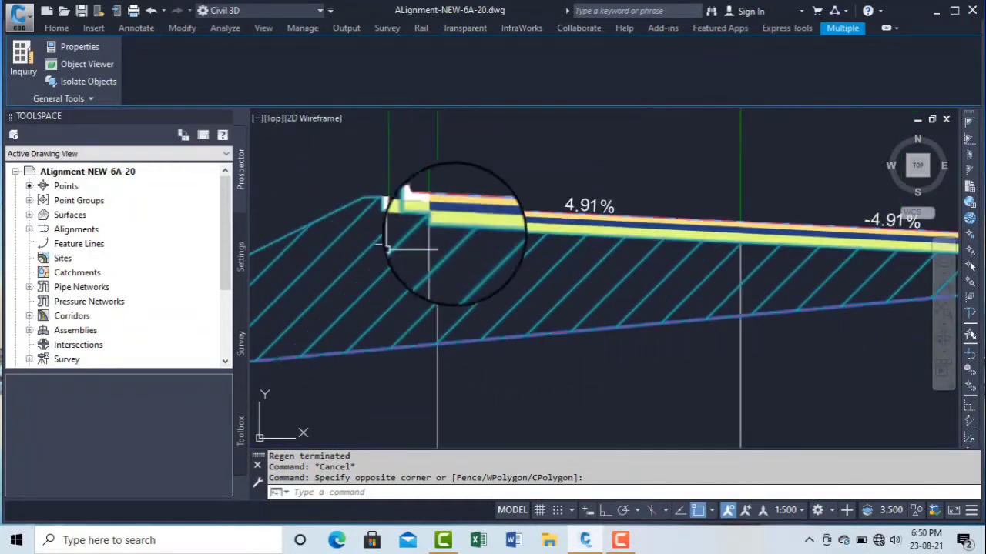
scroll(697, 223, up, 3)
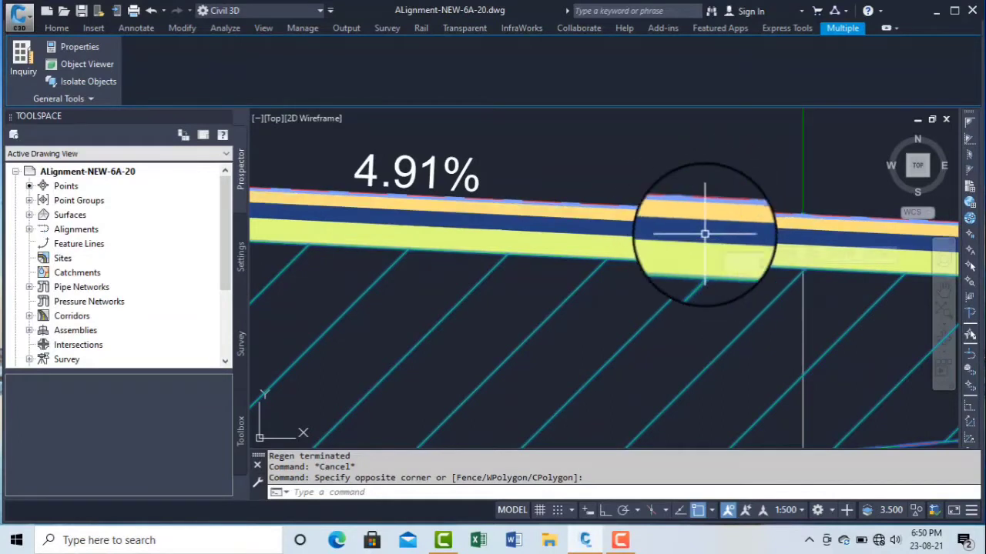
scroll(701, 212, down, 3)
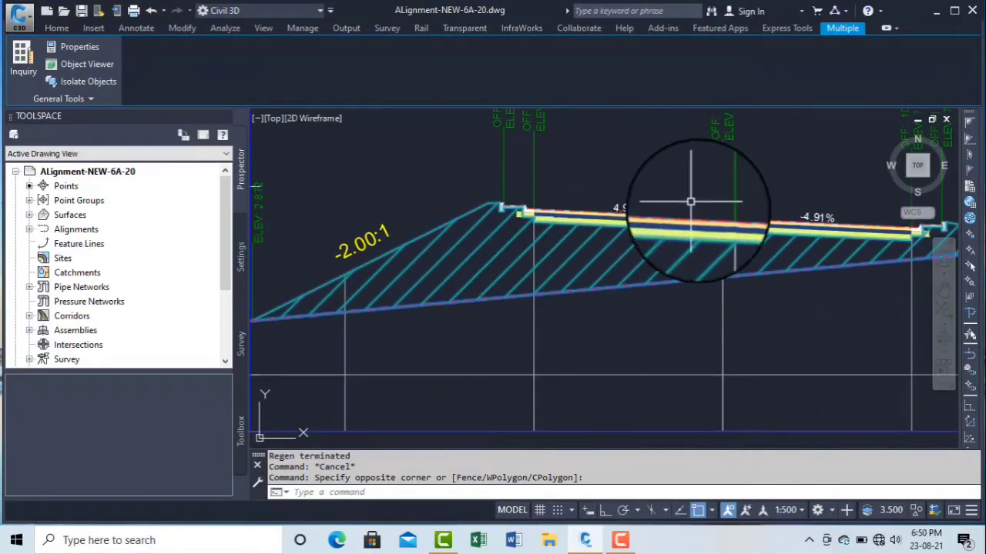
scroll(691, 202, up, 3)
scroll(699, 206, down, 3)
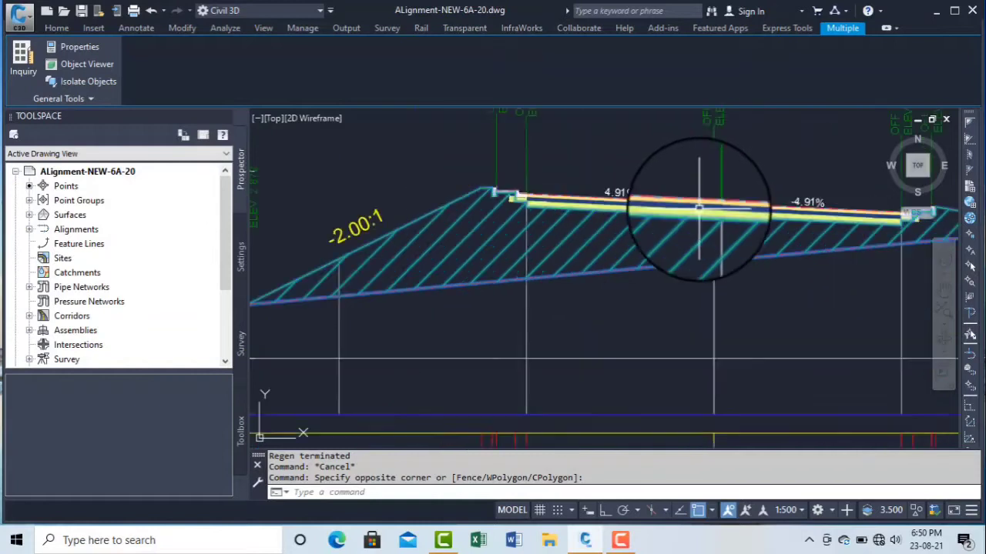
scroll(685, 192, up, 1)
scroll(743, 207, down, 1)
scroll(699, 201, up, 3)
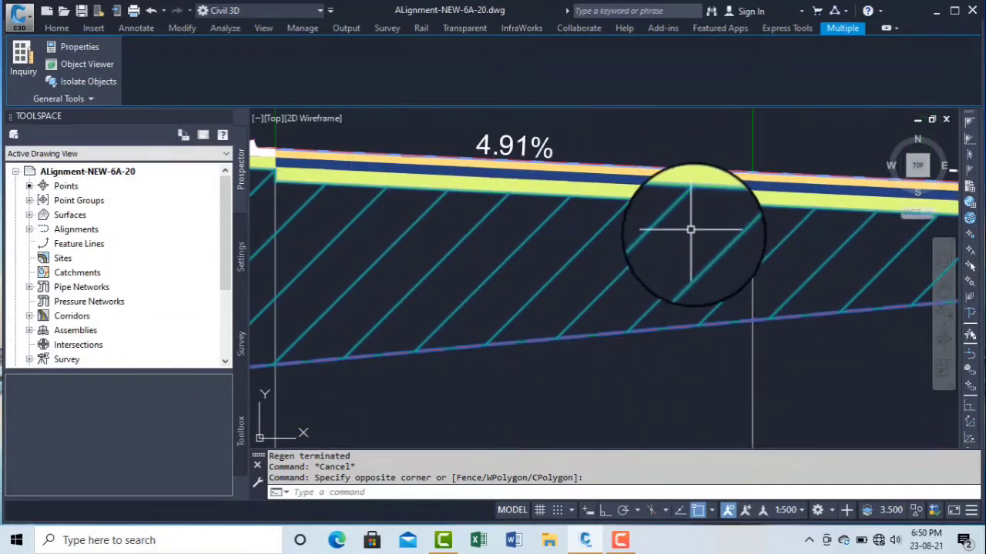
- Clear the selection and compare the fill hatch with the pavement surface and sub-base at station 0+960
key(Escape)
click(715, 245)
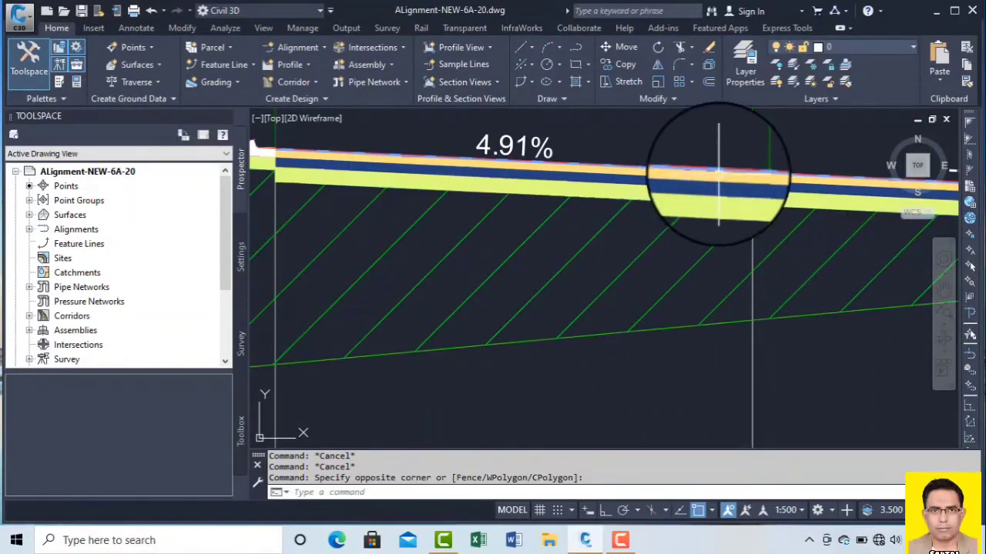
scroll(721, 182, up, 2)
scroll(722, 182, down, 5)
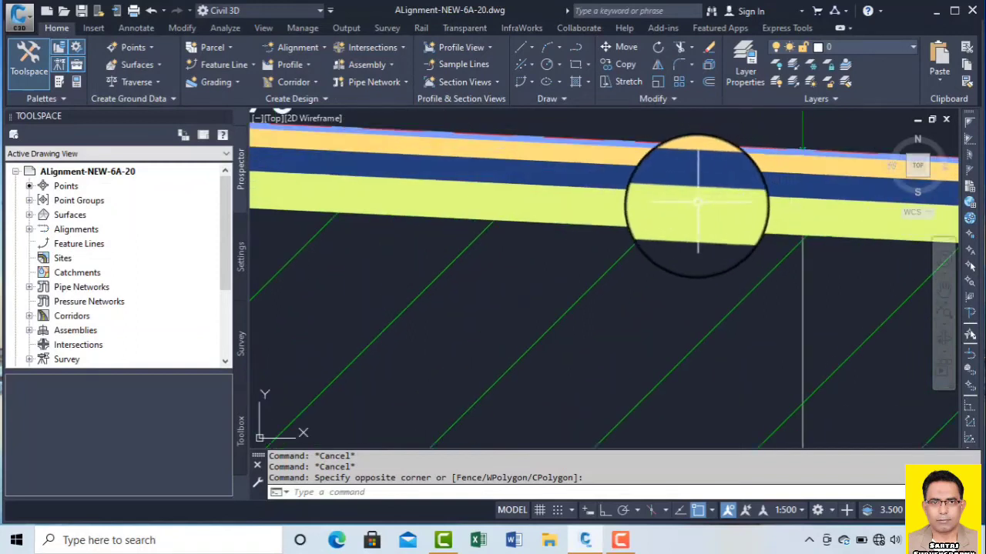
scroll(660, 220, up, 4)
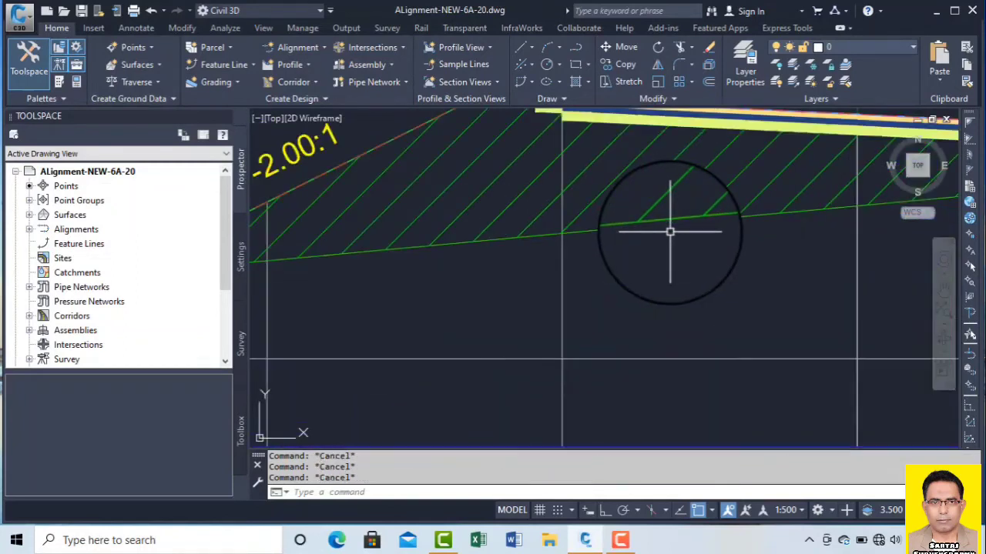
scroll(669, 231, down, 5)
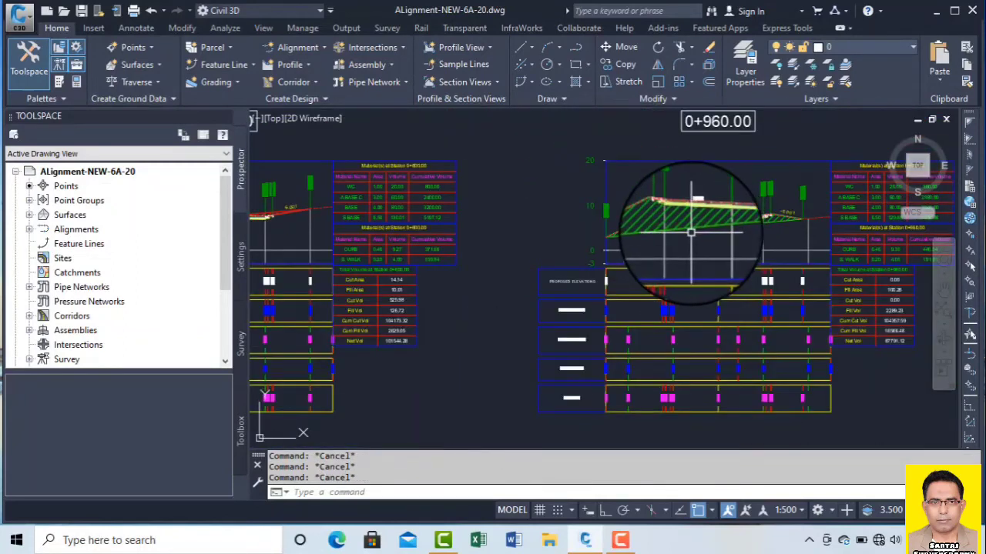
scroll(691, 231, down, 4)
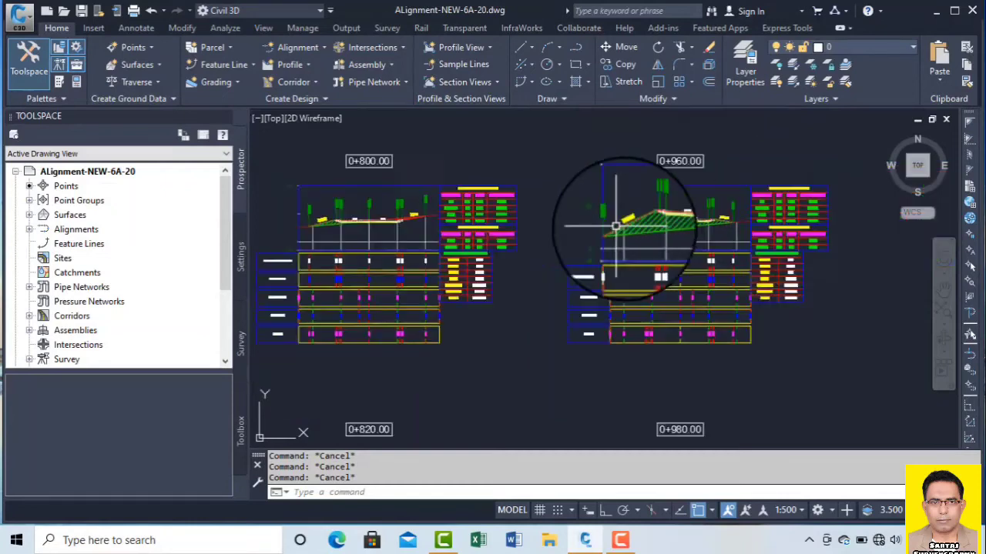
- Examine the pavement layers and the centreline proposed elevation in the section at station 0+320
scroll(462, 261, up, 3)
scroll(333, 257, up, 6)
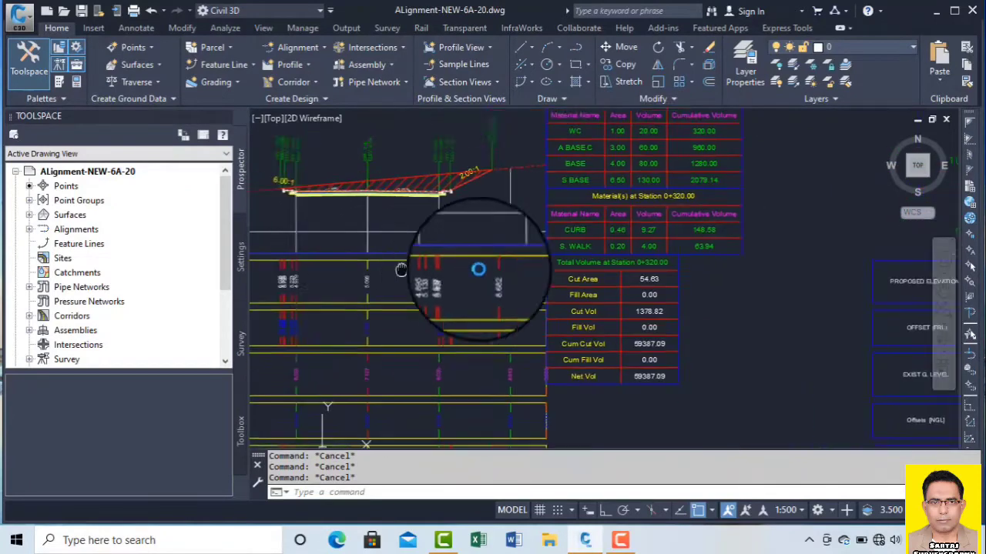
scroll(559, 202, down, 5)
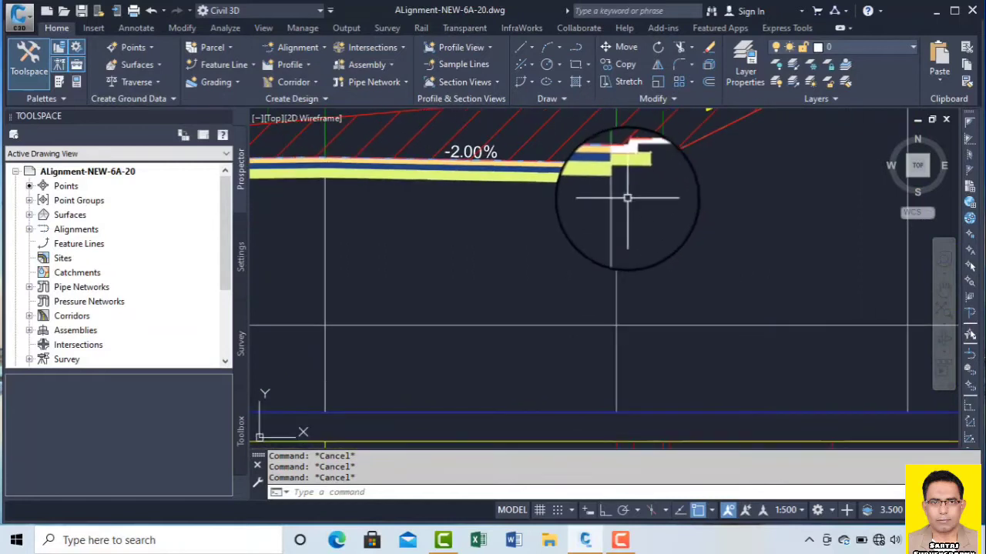
scroll(571, 198, up, 5)
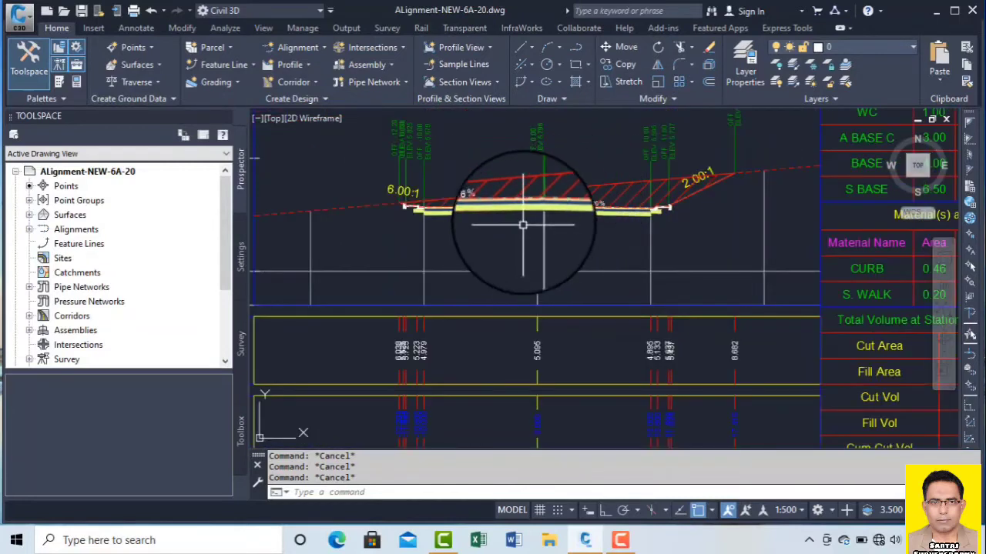
scroll(539, 209, down, 3)
scroll(554, 335, up, 3)
scroll(554, 335, up, 1)
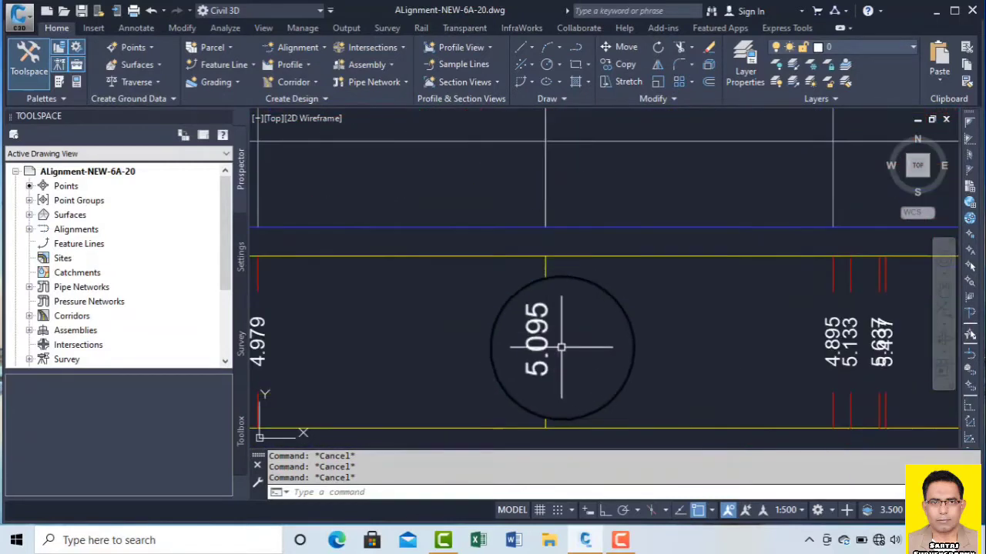
- Examine the centreline value in the Proposed Elevations band of the section at station 0+000
scroll(631, 325, down, 6)
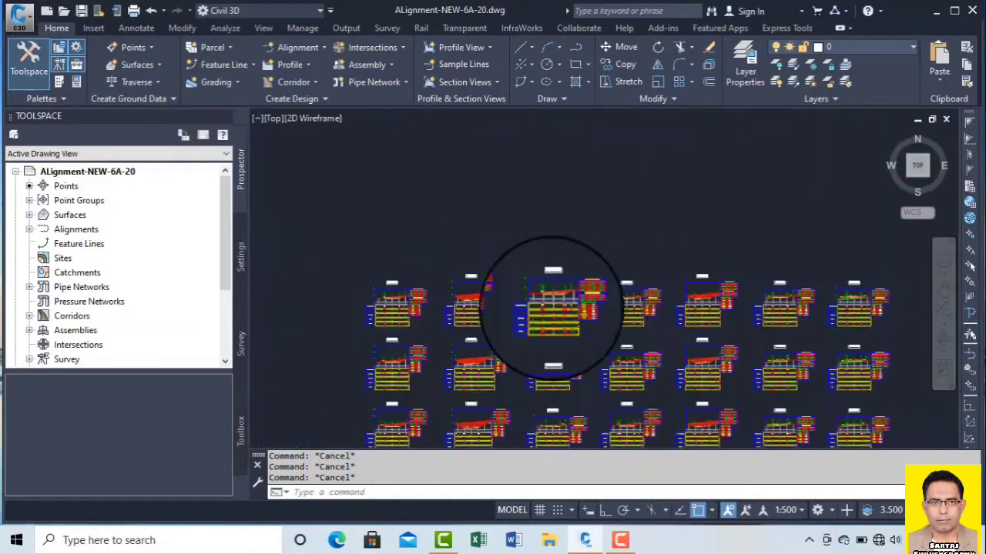
scroll(576, 333, up, 5)
scroll(576, 332, up, 3)
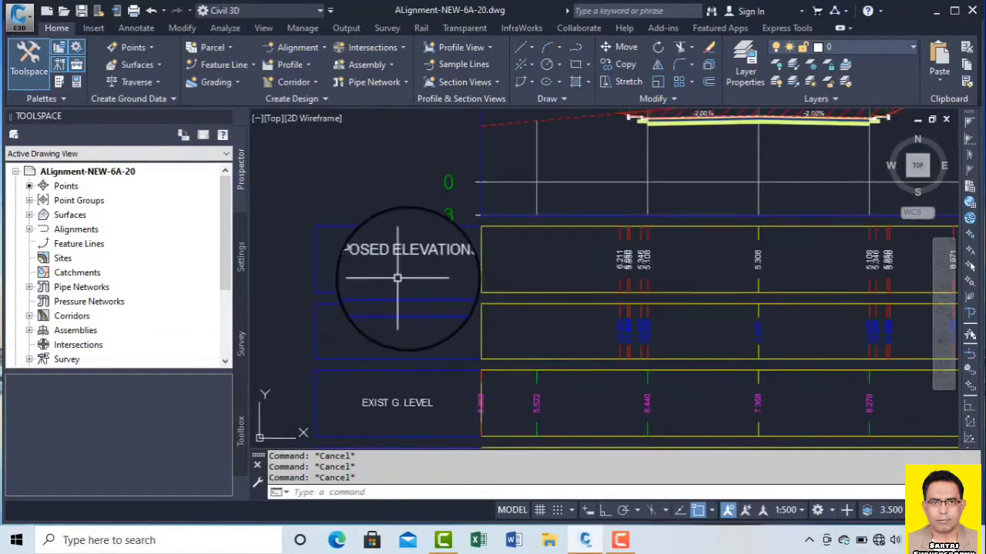
scroll(478, 281, down, 3)
scroll(521, 297, up, 6)
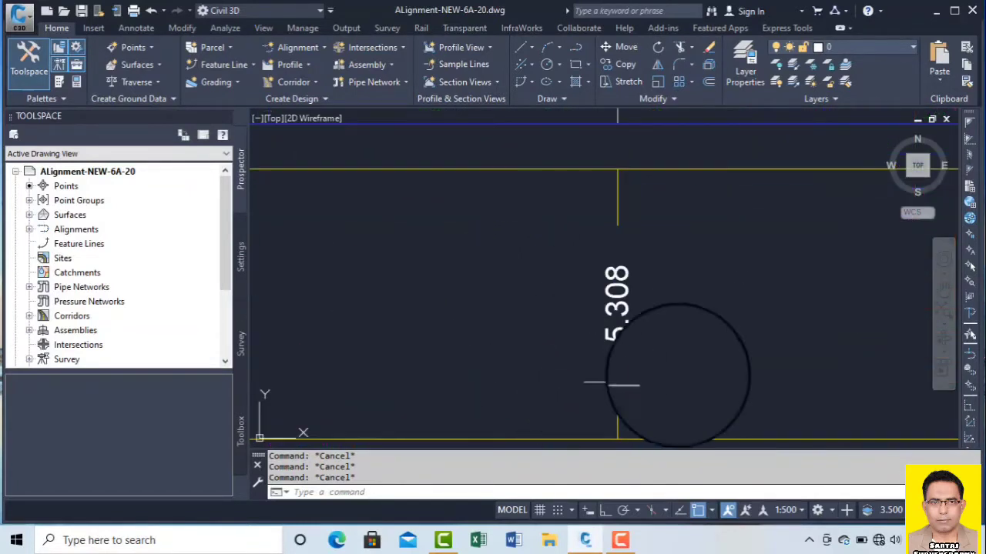
scroll(556, 265, down, 4)
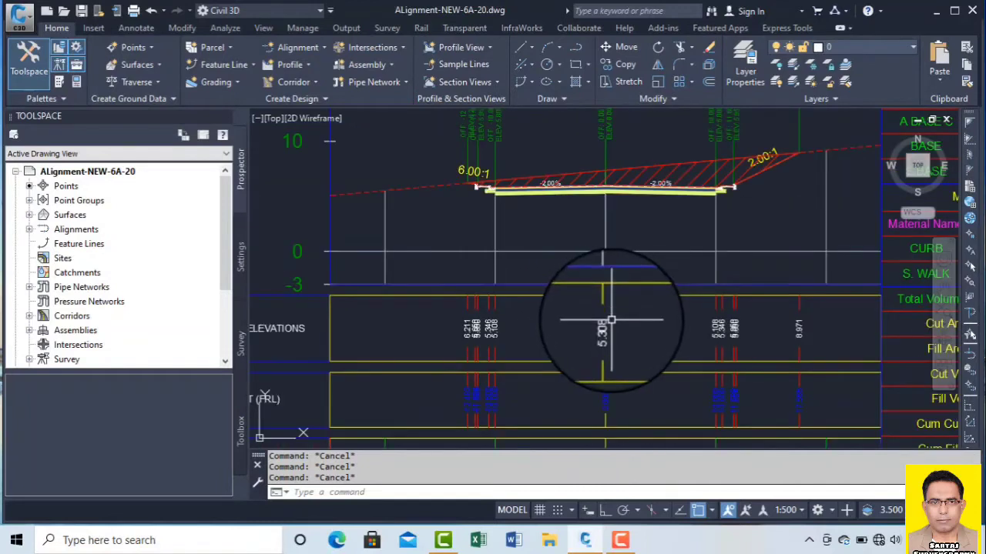
scroll(610, 320, up, 3)
scroll(590, 347, down, 3)
- Read the centreline offset and elevation label at station 0+000 and trace its line down to the pavement surface
scroll(587, 341, up, 5)
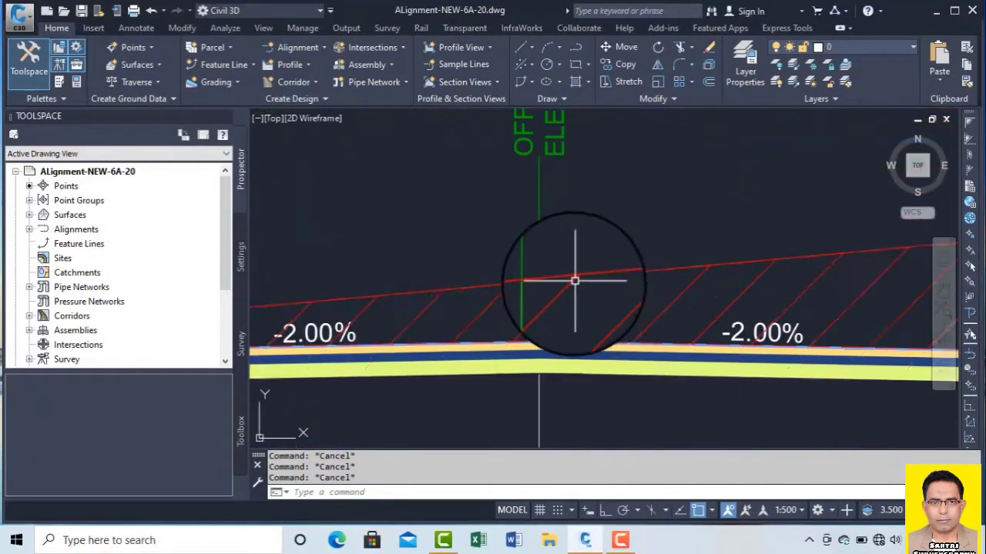
middle_drag(562, 288, 557, 376)
middle_drag(542, 223, 524, 300)
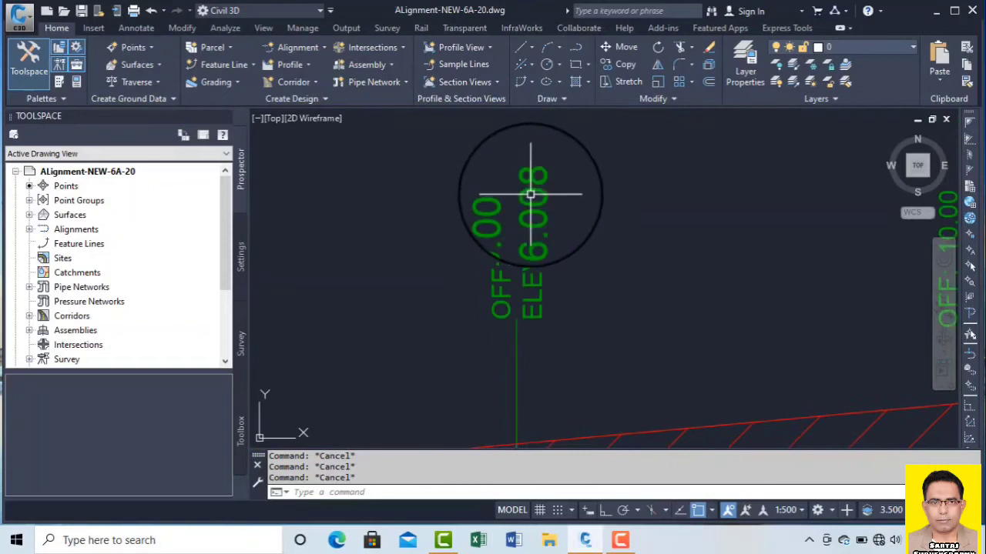
scroll(552, 194, down, 4)
scroll(539, 305, up, 4)
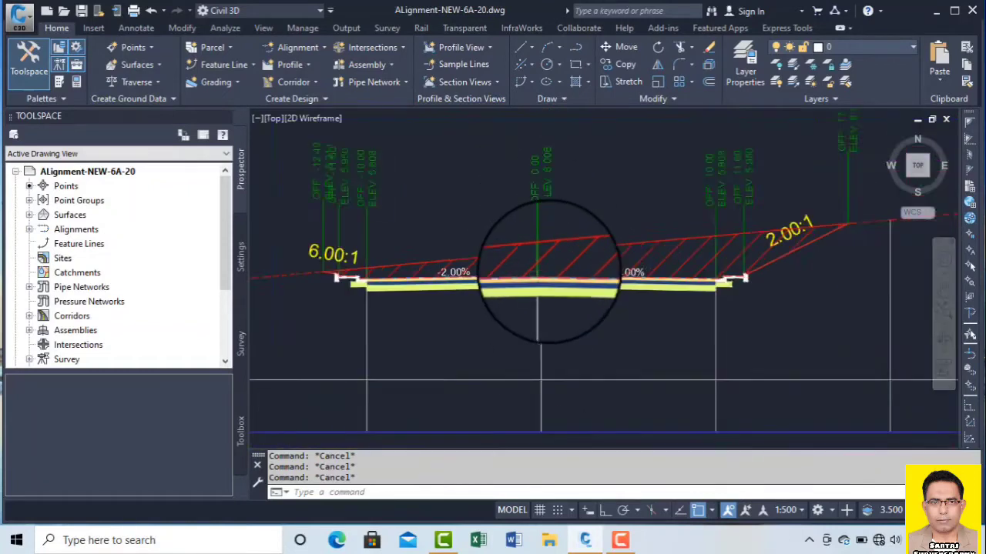
scroll(528, 193, down, 2)
scroll(528, 239, up, 6)
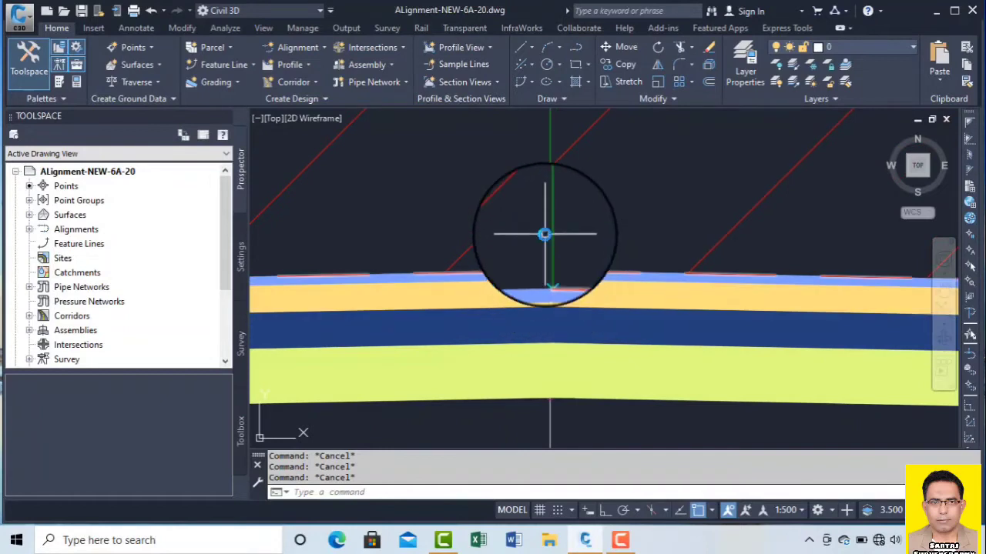
- Compare the centreline pavement elevation with the Proposed Elevations band below the section at station 0+000
scroll(546, 247, down, 5)
scroll(546, 259, up, 1)
scroll(548, 293, down, 3)
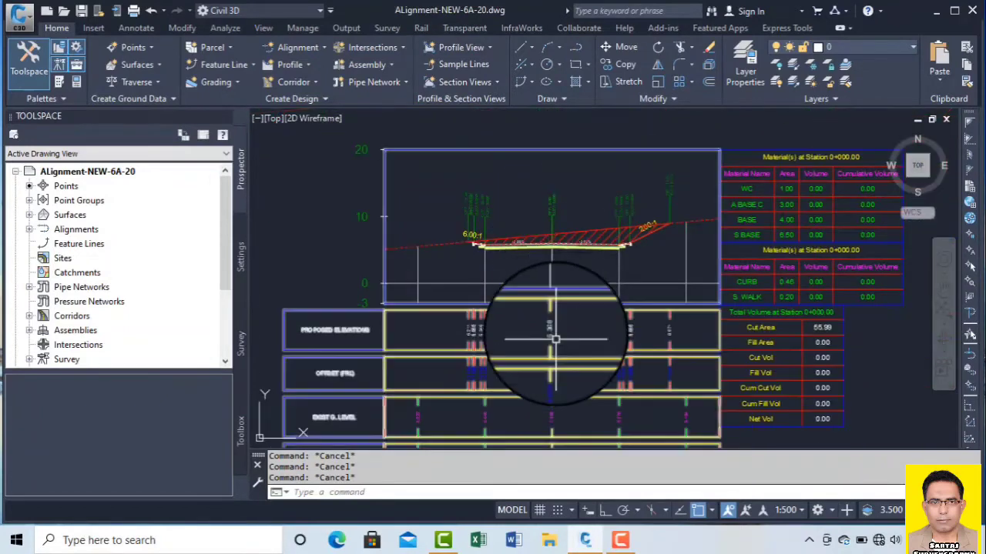
scroll(555, 339, up, 6)
scroll(531, 315, down, 6)
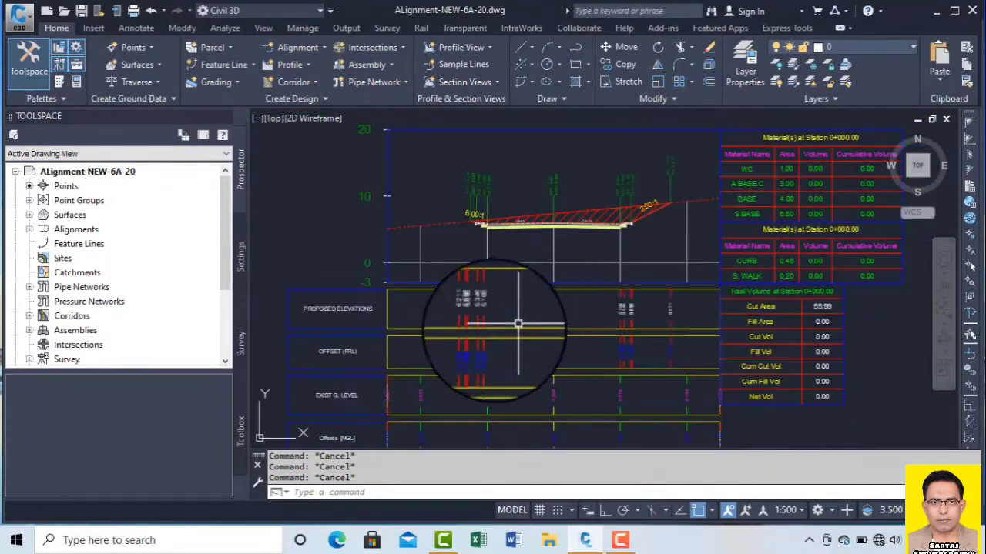
- Open the band set of Section View Group - 1 through the section view group properties at station 0+000
click(488, 260)
right_click(488, 263)
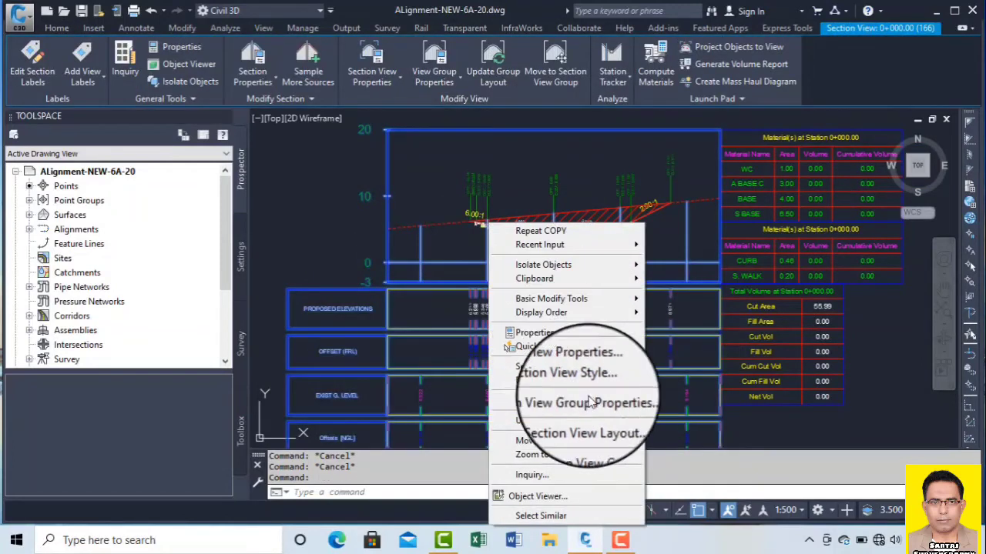
click(604, 403)
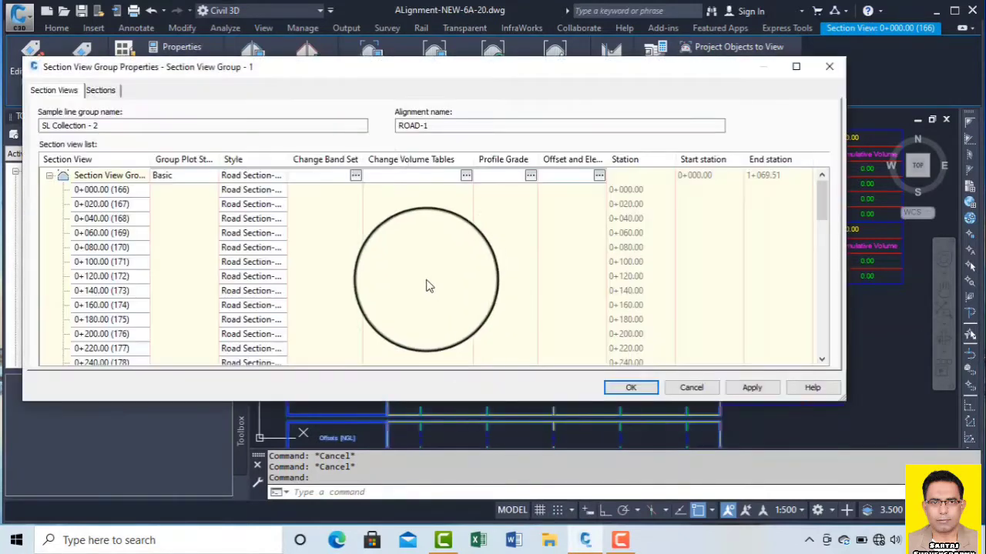
click(355, 176)
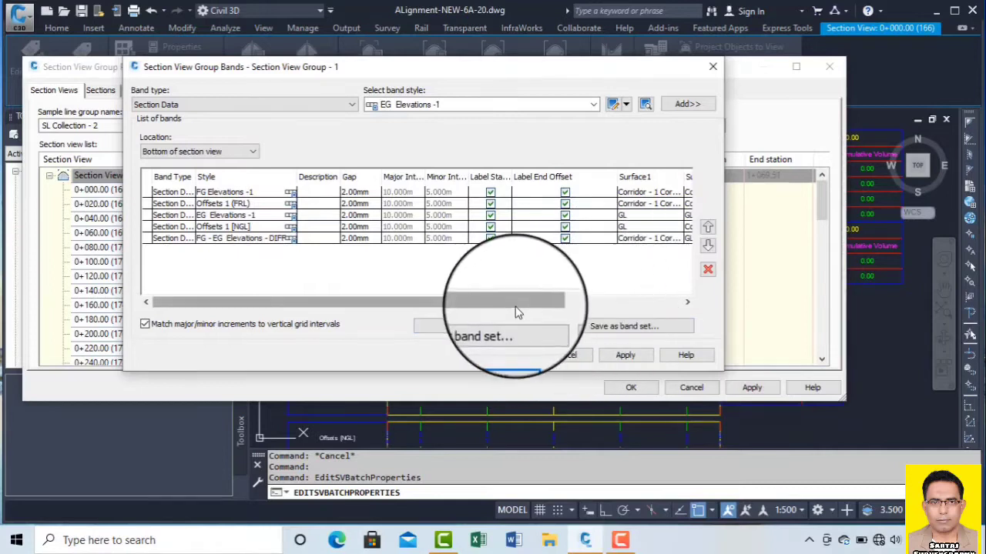
- Check the Surface1 and Surface2 assignments of the FG Elevations -1 band, and close the band set and group properties
drag(517, 302, 686, 308)
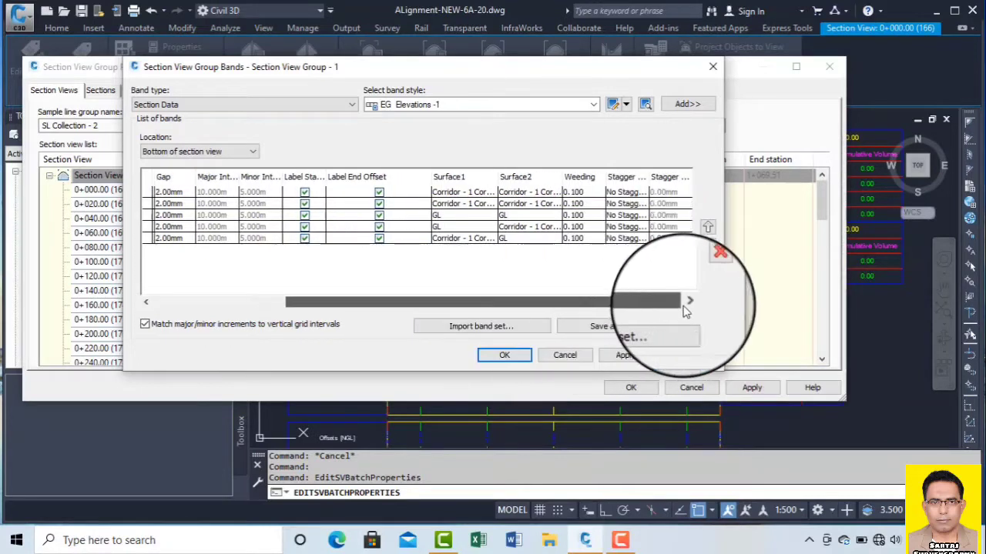
click(484, 192)
click(484, 197)
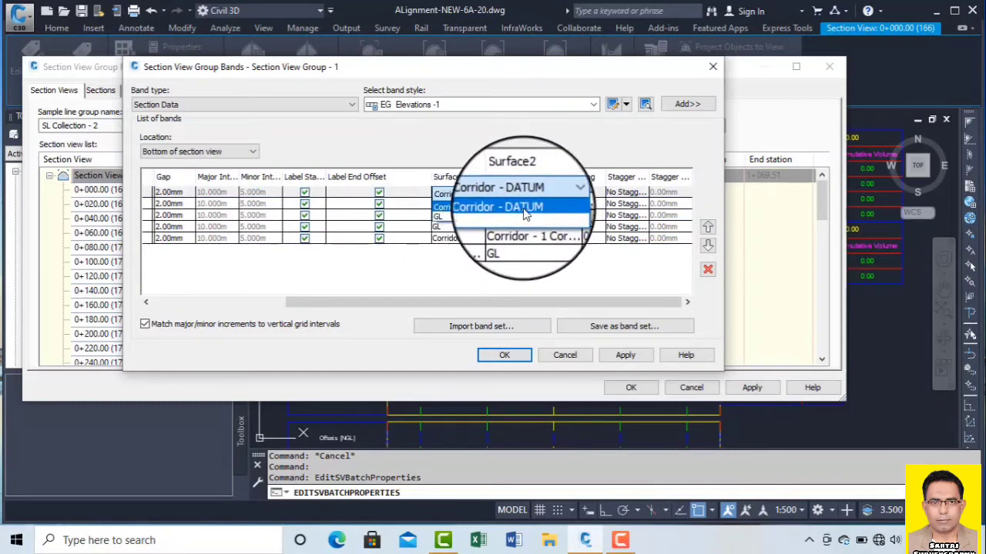
click(525, 194)
click(525, 194)
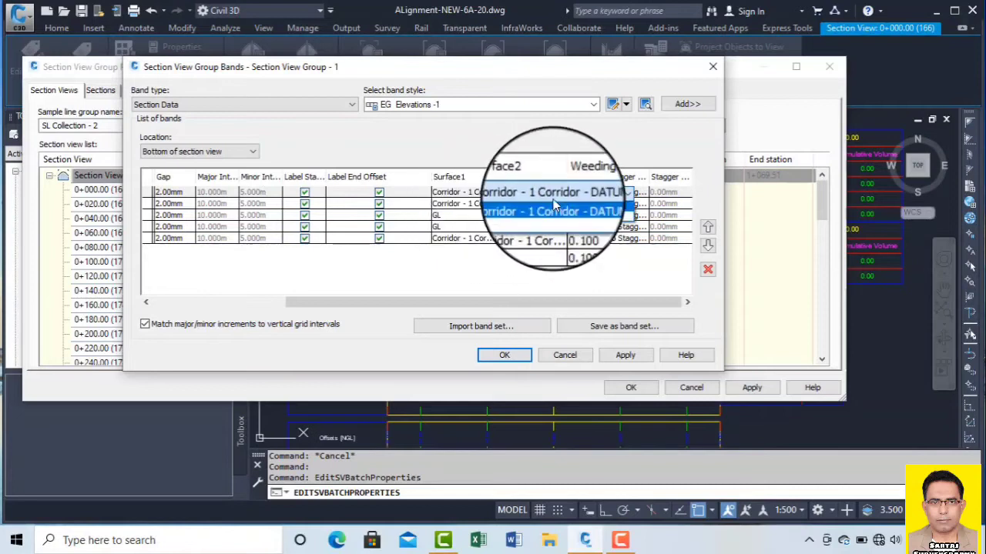
click(713, 68)
click(710, 66)
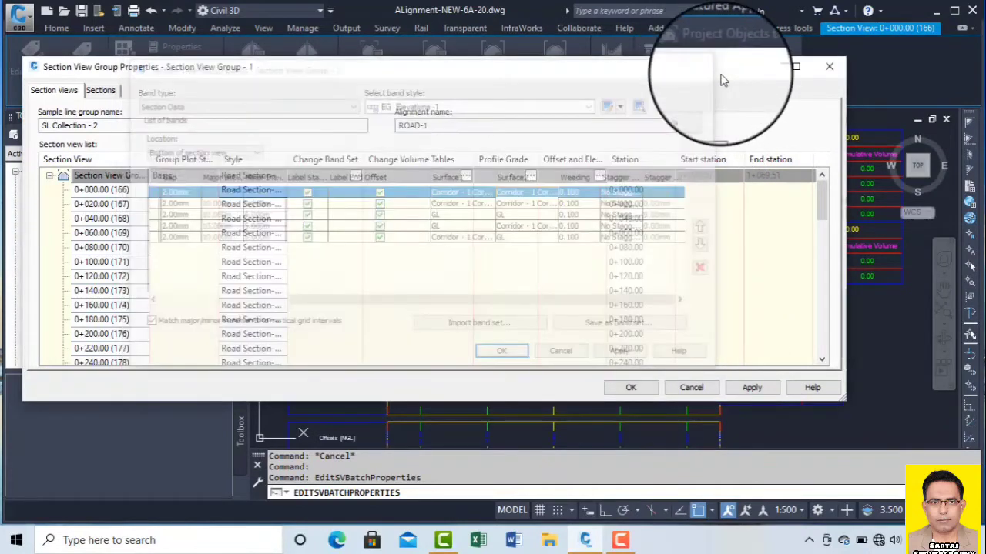
click(827, 67)
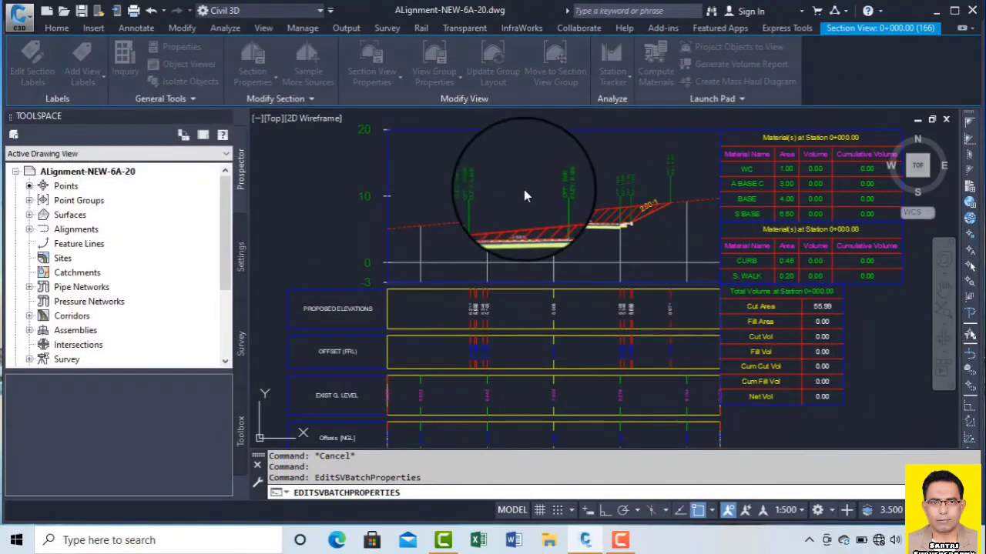
- Add a vertical linear dimension across the full pavement thickness at the centreline of the section at station 0+000
click(567, 225)
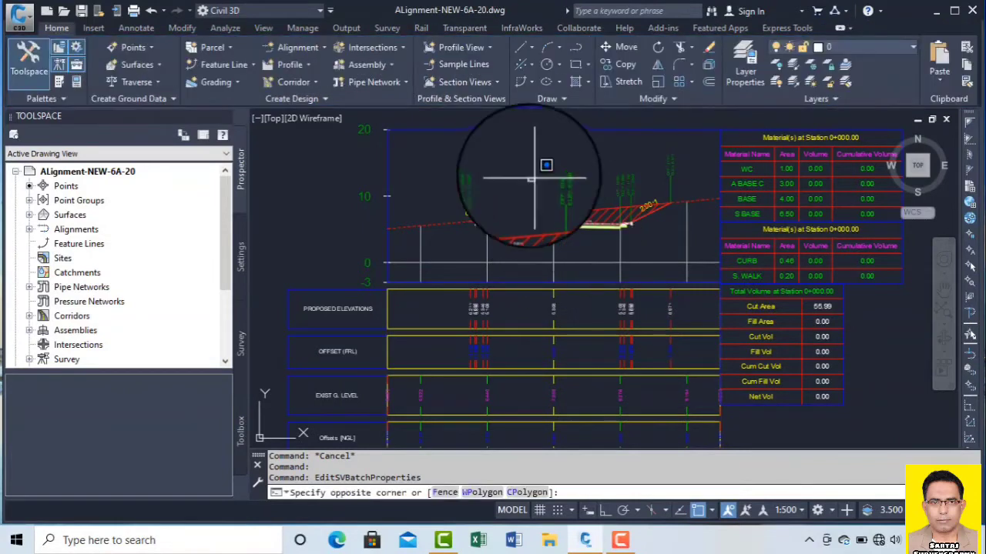
scroll(536, 247, up, 5)
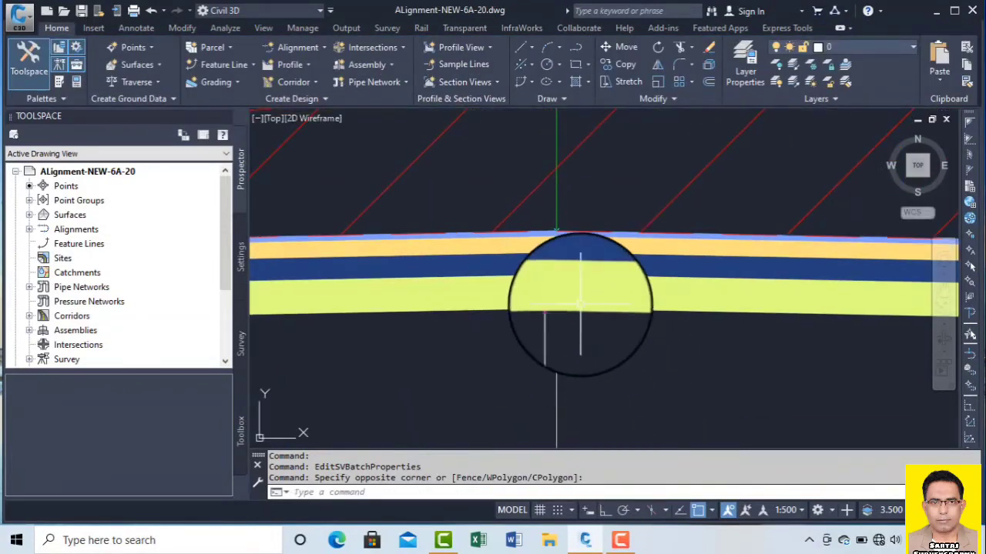
scroll(576, 224, down, 8)
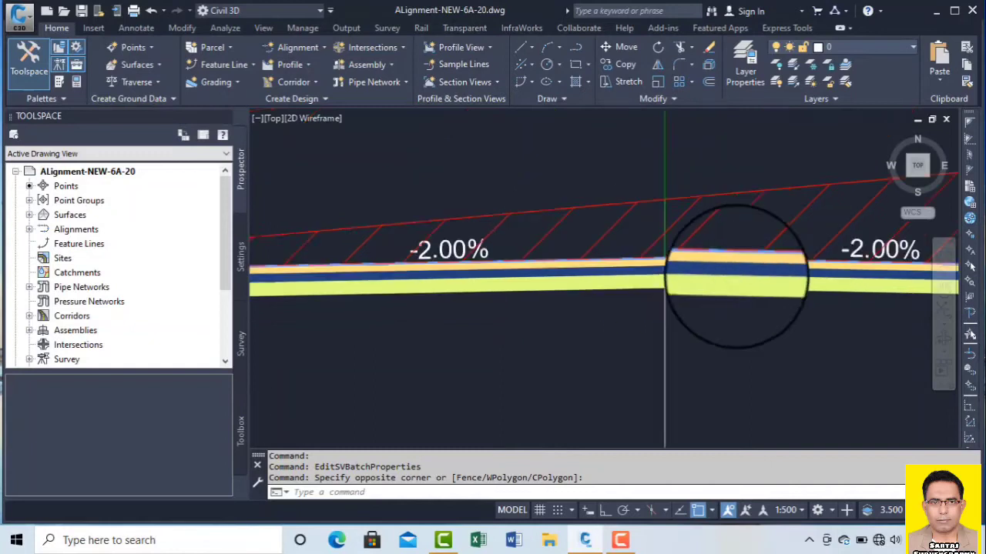
scroll(616, 300, down, 2)
scroll(598, 284, up, 8)
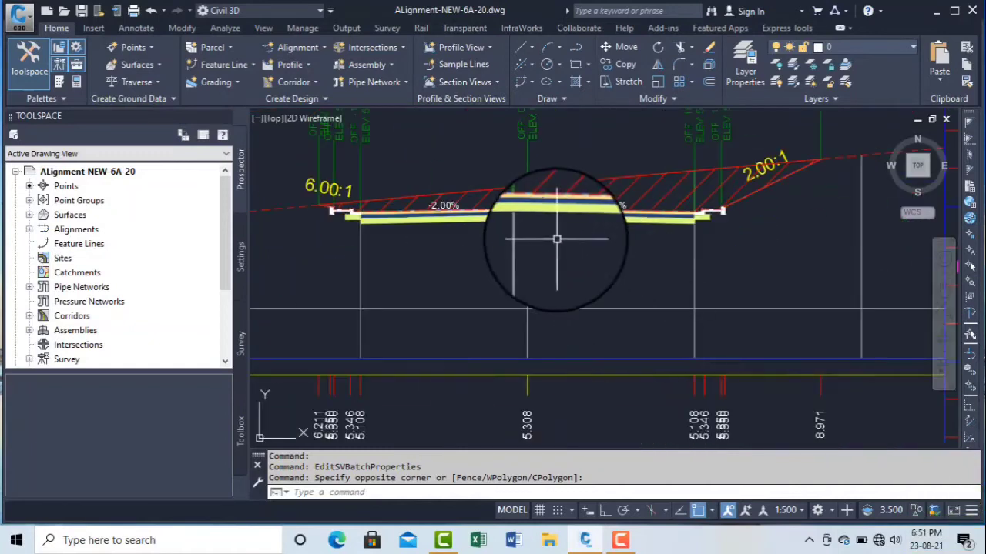
click(136, 28)
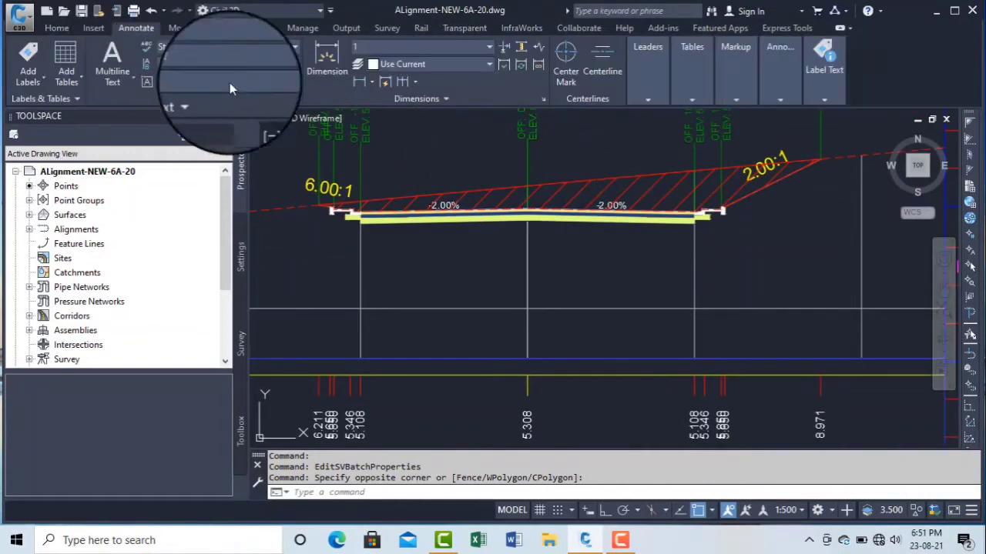
click(357, 82)
scroll(532, 196, up, 5)
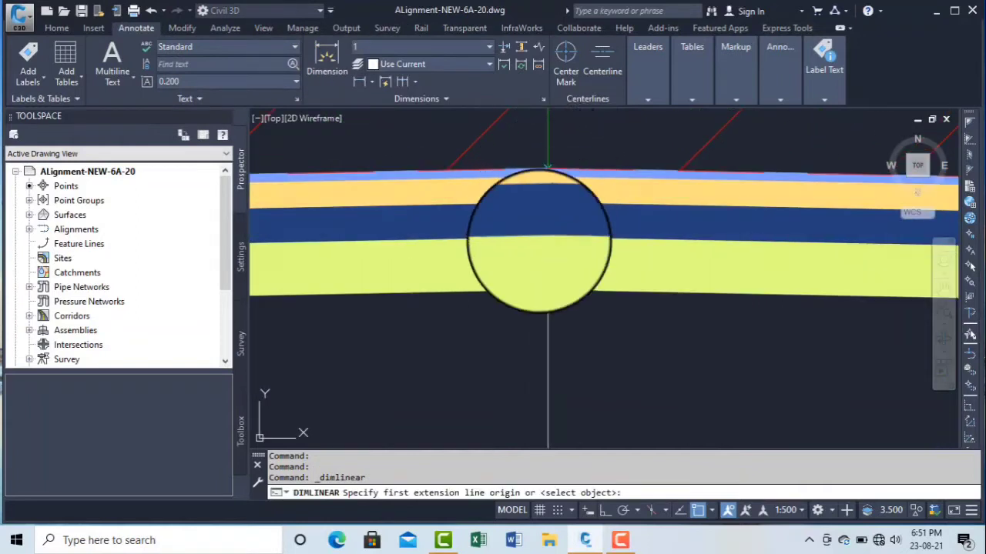
click(547, 298)
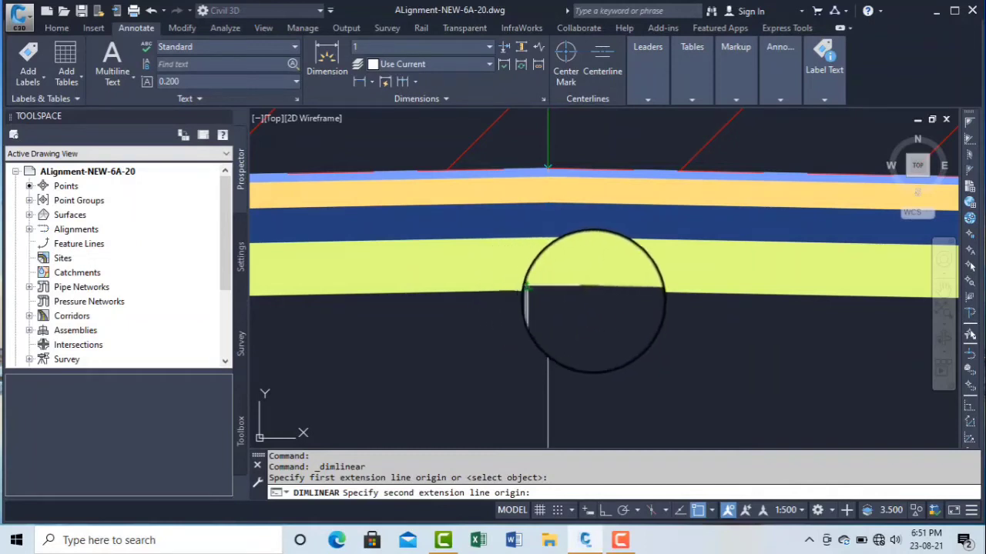
click(538, 289)
scroll(523, 221, up, 5)
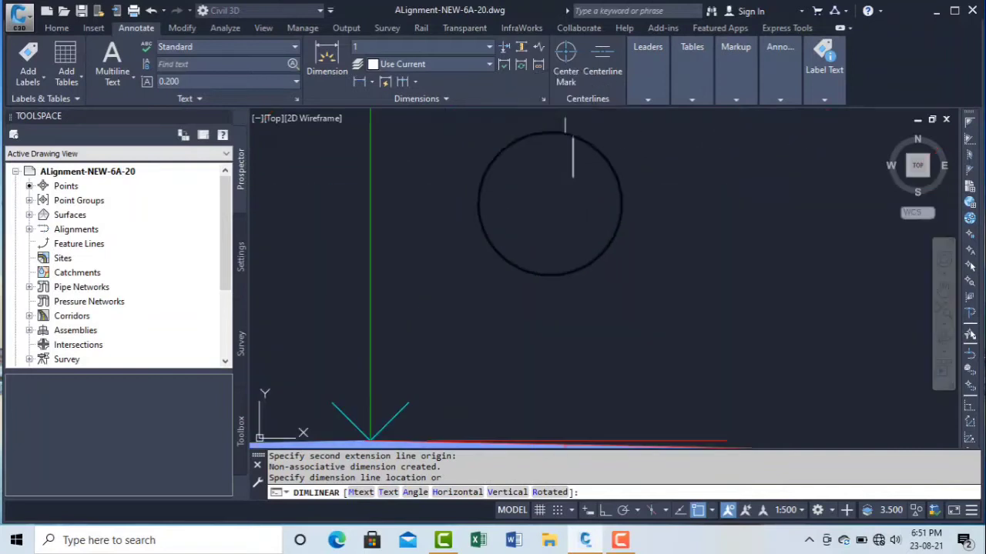
scroll(551, 231, down, 2)
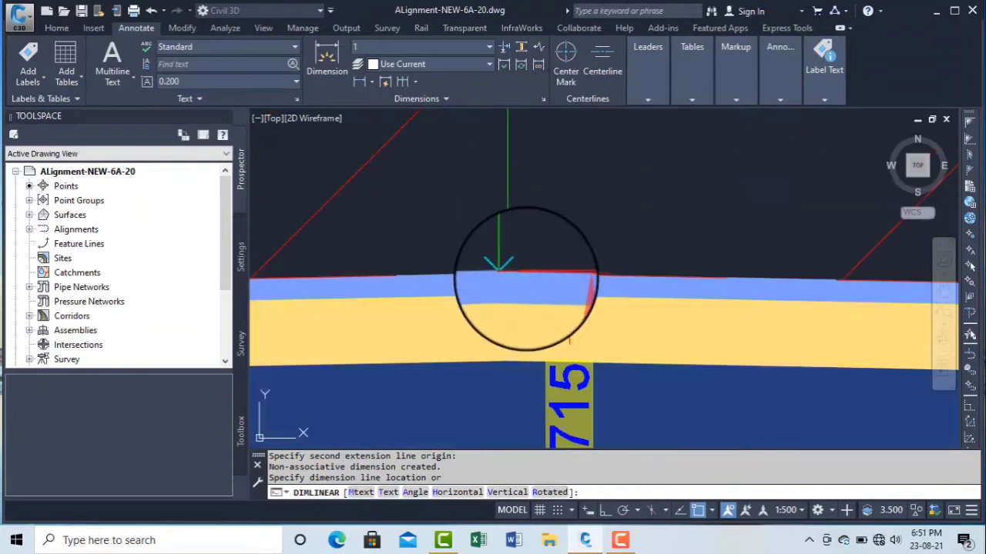
click(564, 332)
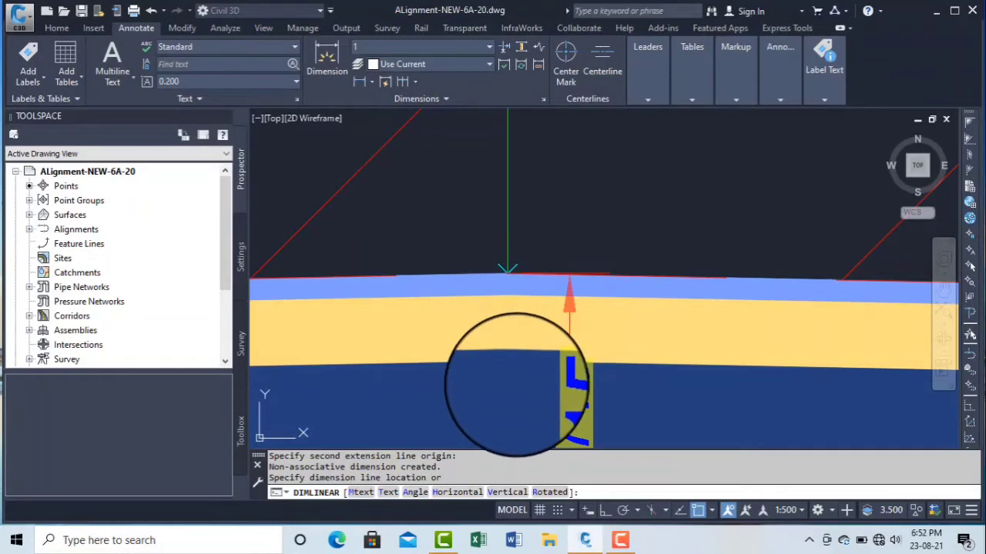
- Stretch the thickness dimension's lower extension origin to the underside of the sub-base at the centreline
click(622, 544)
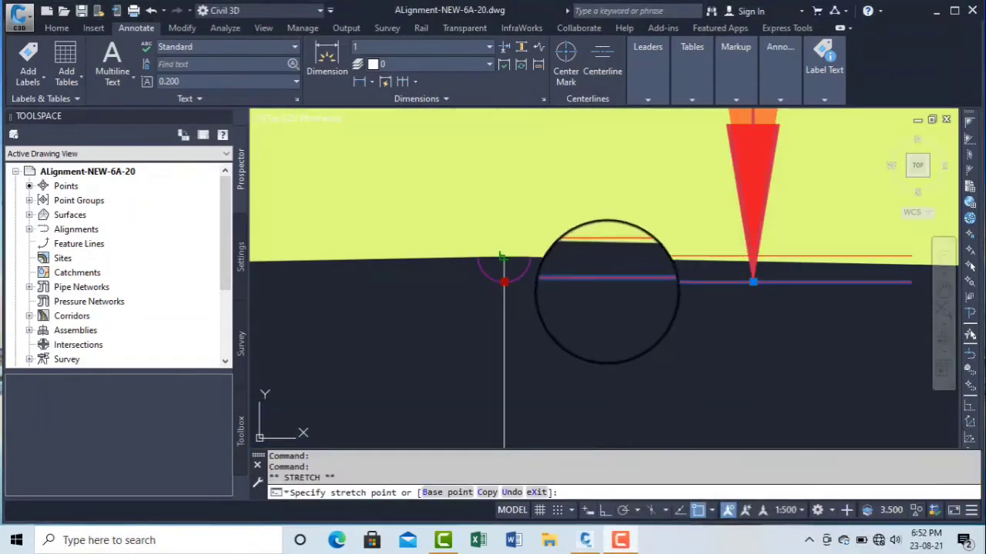
click(589, 289)
scroll(542, 302, down, 6)
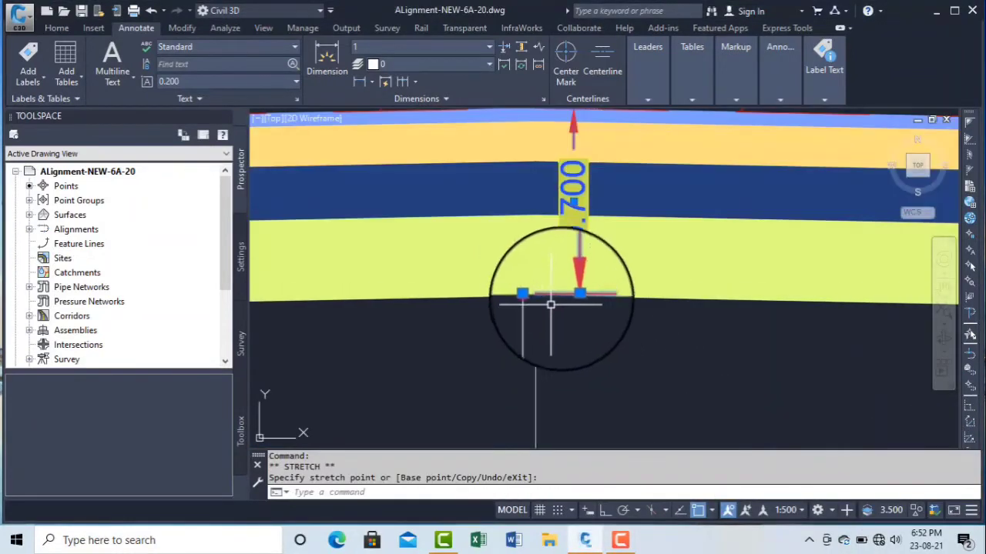
- Compare the centreline elevation label above the pavement with the centreline value in the Proposed Elevations band at station 0+000
scroll(576, 193, down, 5)
scroll(569, 169, up, 5)
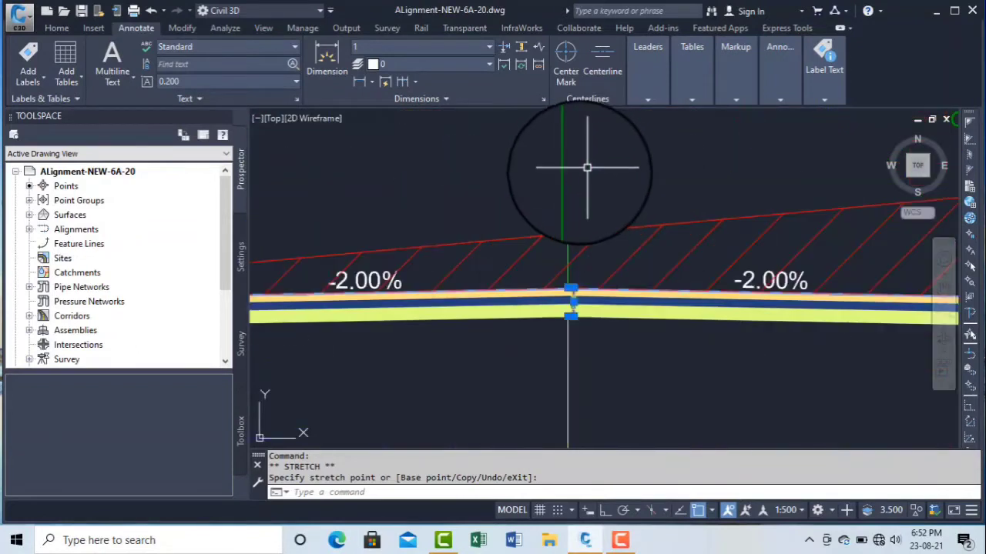
scroll(570, 179, up, 4)
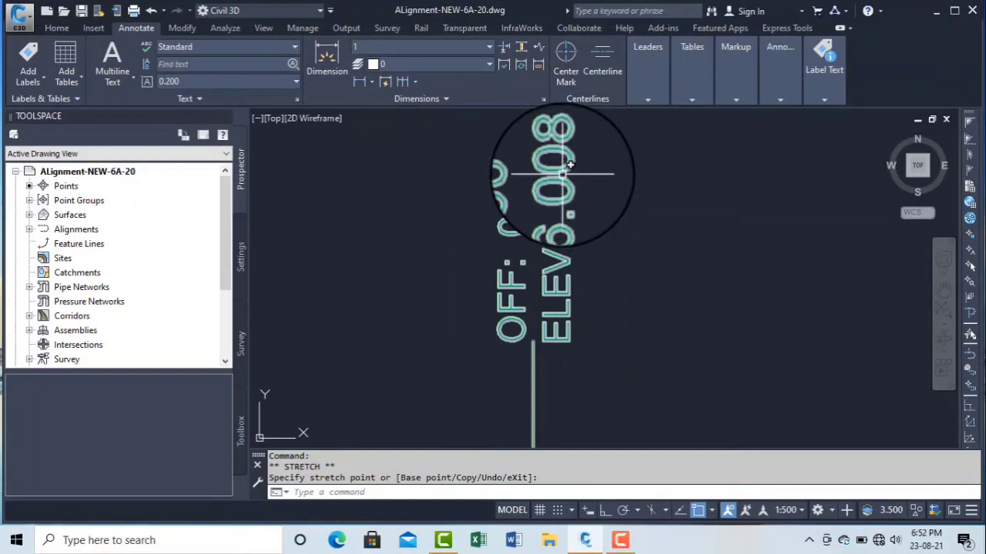
scroll(576, 172, down, 4)
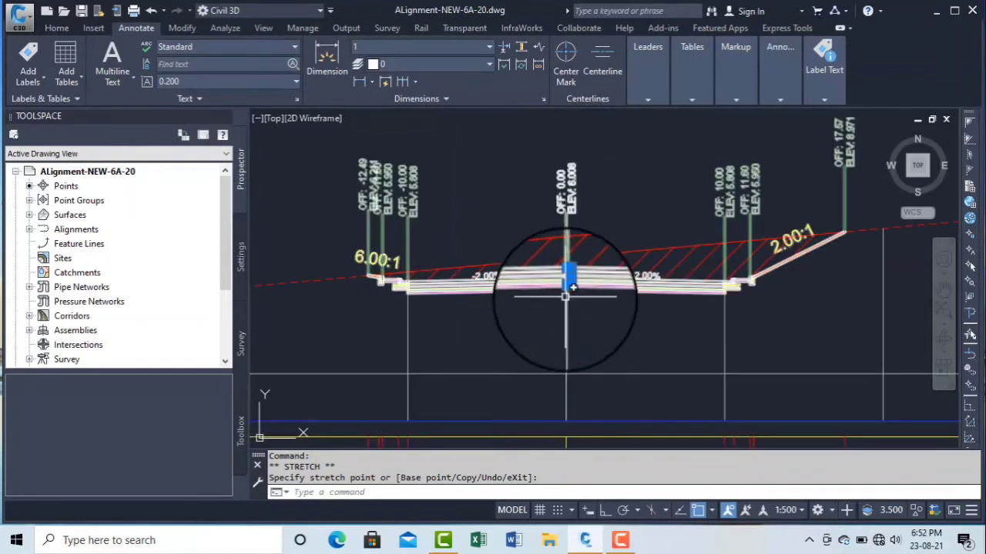
scroll(576, 293, up, 4)
scroll(555, 273, down, 6)
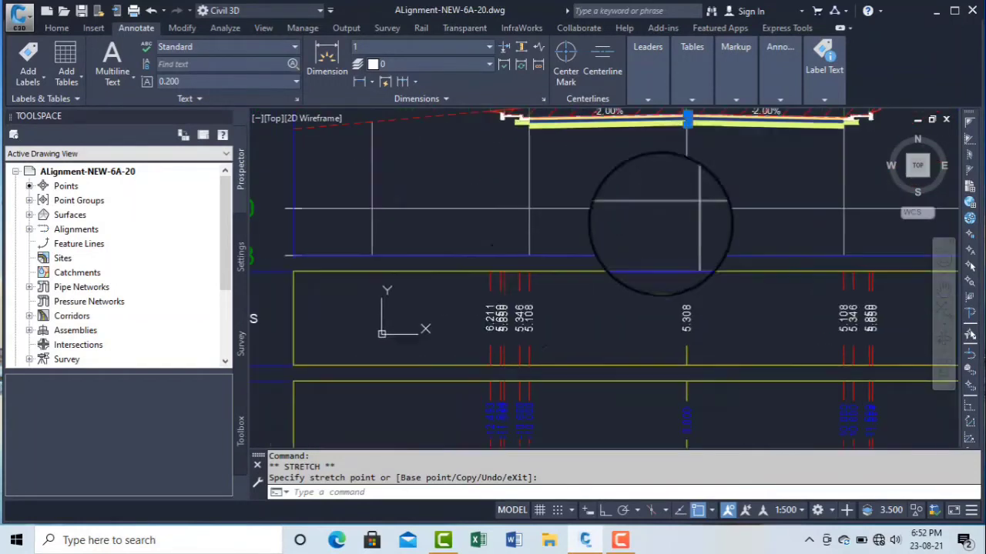
scroll(602, 305, up, 2)
scroll(439, 254, up, 6)
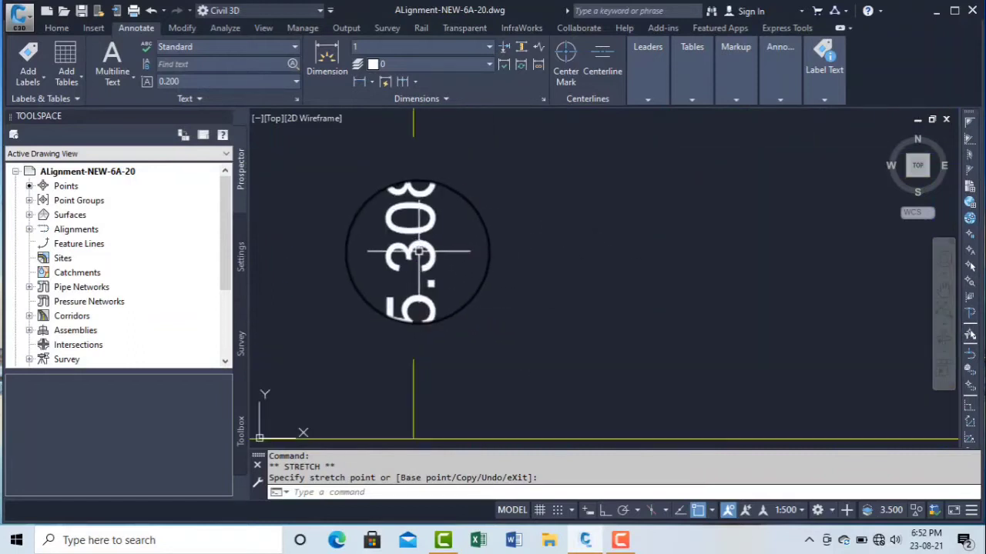
scroll(455, 257, down, 3)
scroll(455, 257, down, 3)
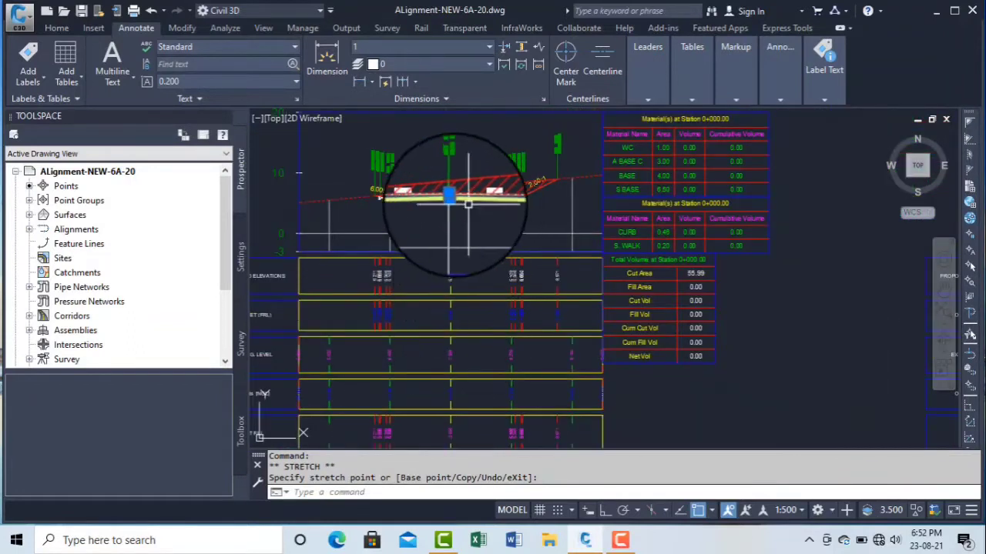
- Check the Proposed Elevations centreline value against the dimensioned pavement layers and the sub-base underside at station 0+000
scroll(475, 252, up, 4)
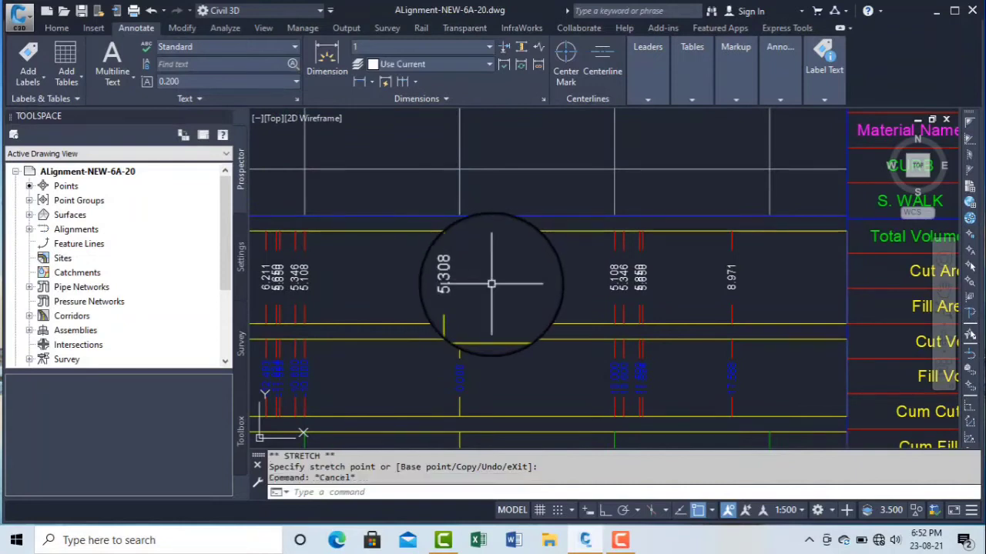
scroll(506, 248, down, 8)
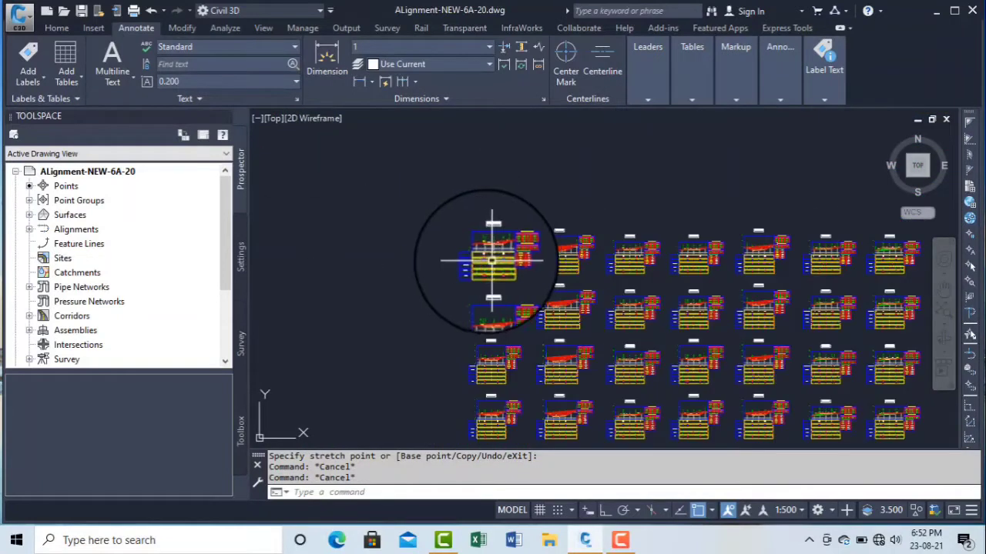
middle_drag(485, 259, 499, 261)
scroll(499, 262, up, 8)
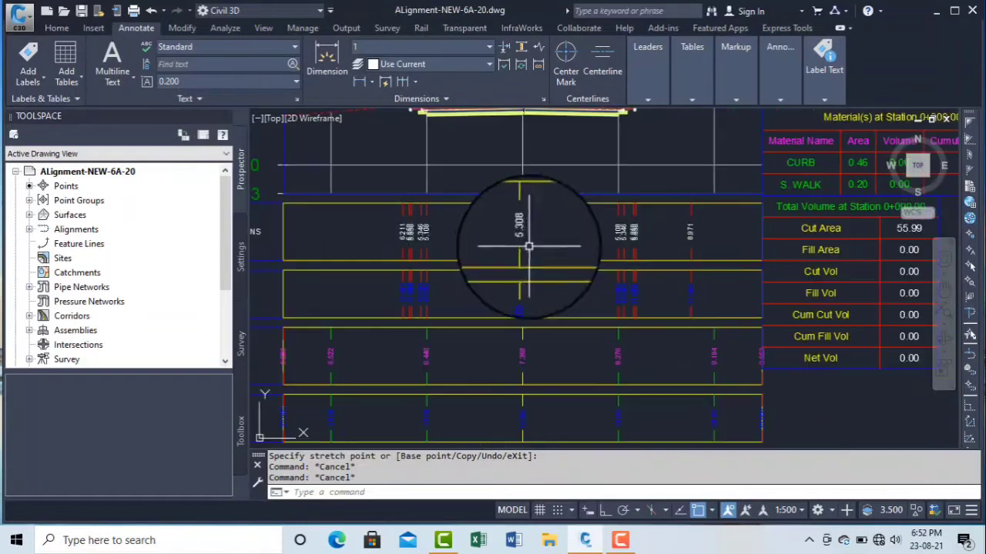
middle_drag(531, 363, 532, 367)
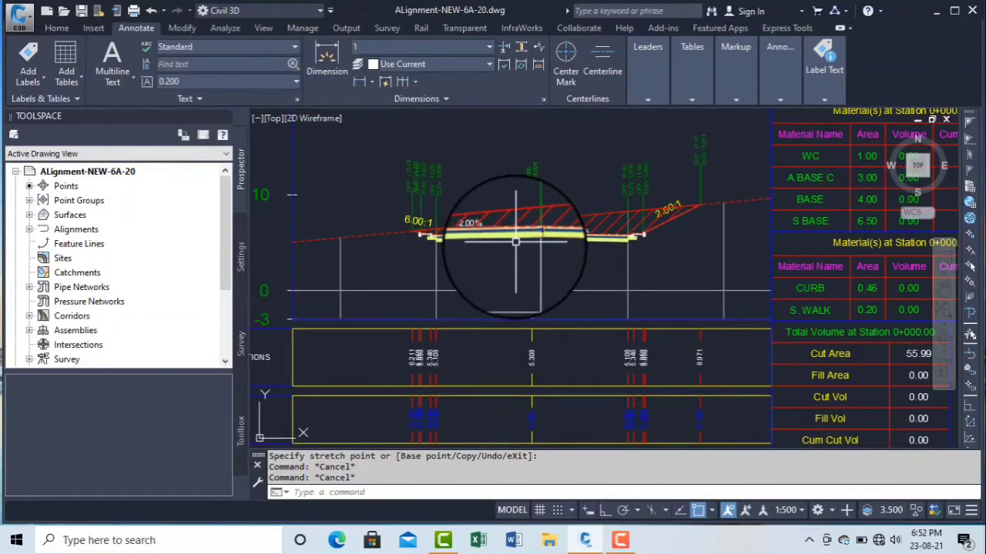
scroll(556, 224, up, 5)
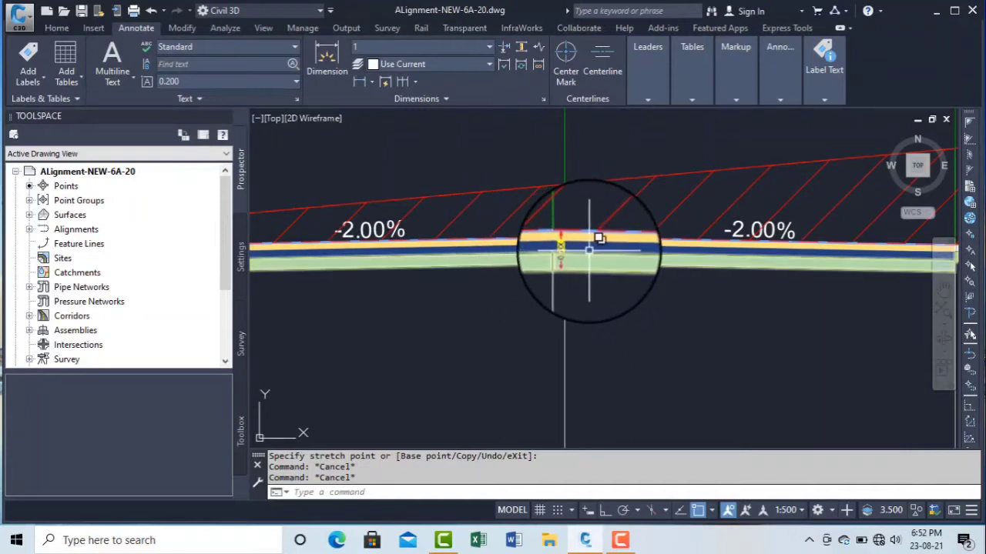
mouse_move(589, 250)
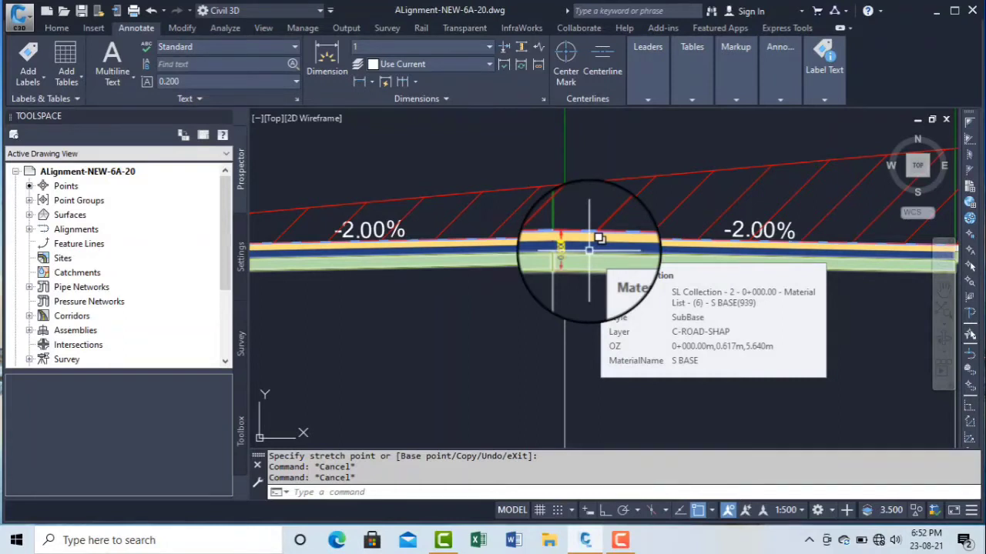
scroll(667, 241, down, 5)
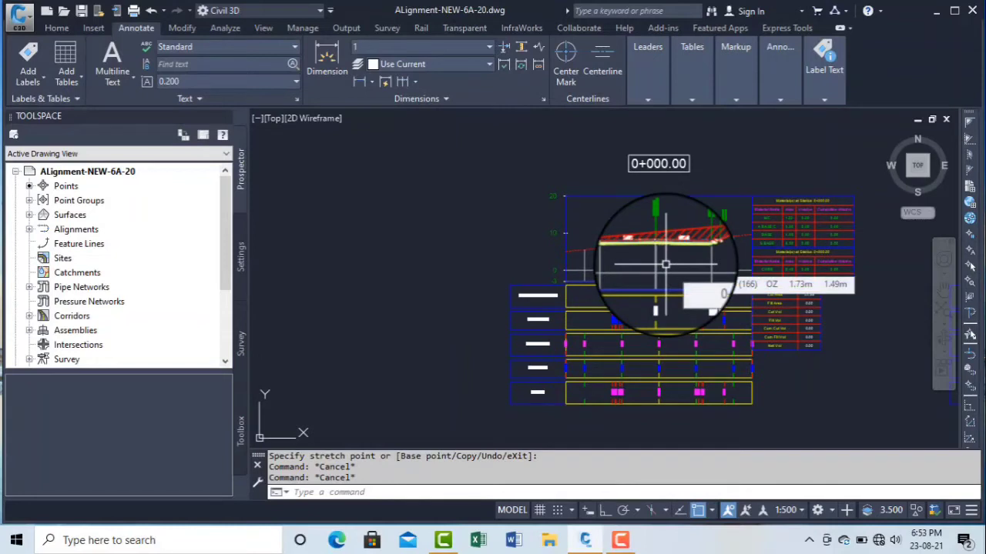
scroll(597, 202, up, 5)
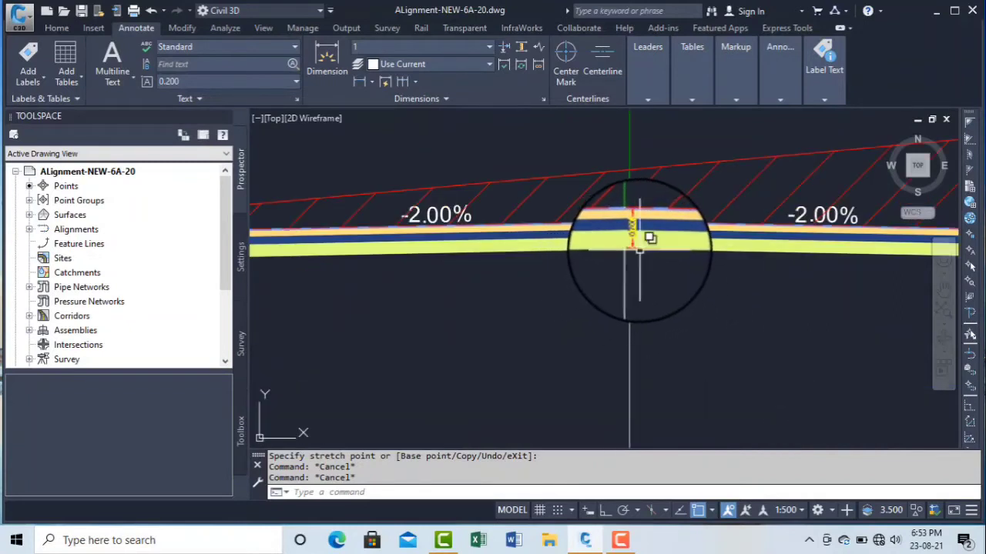
scroll(650, 238, down, 5)
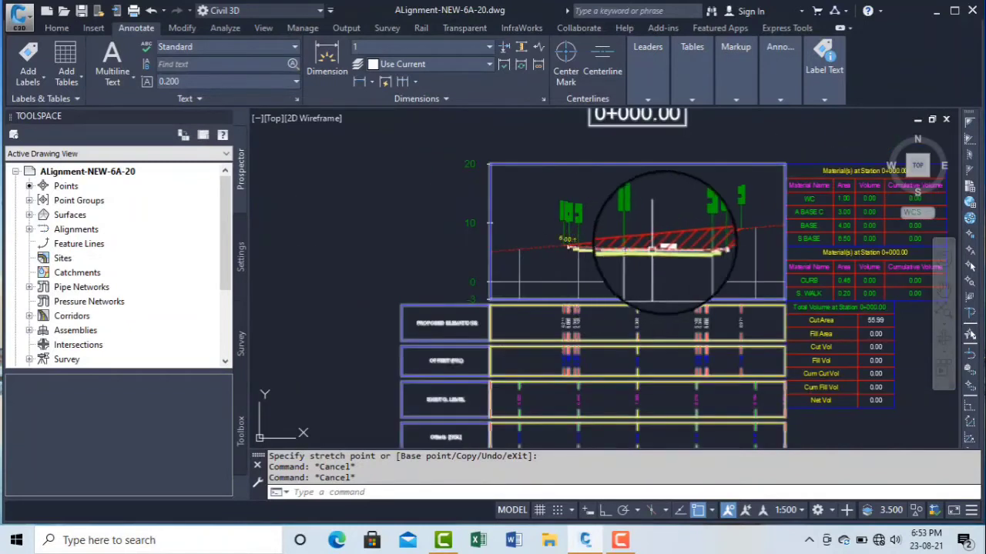
- Select the corridor in plan near station 0+900, open its corridor surface settings and widen the surface Name column
scroll(633, 231, up, 4)
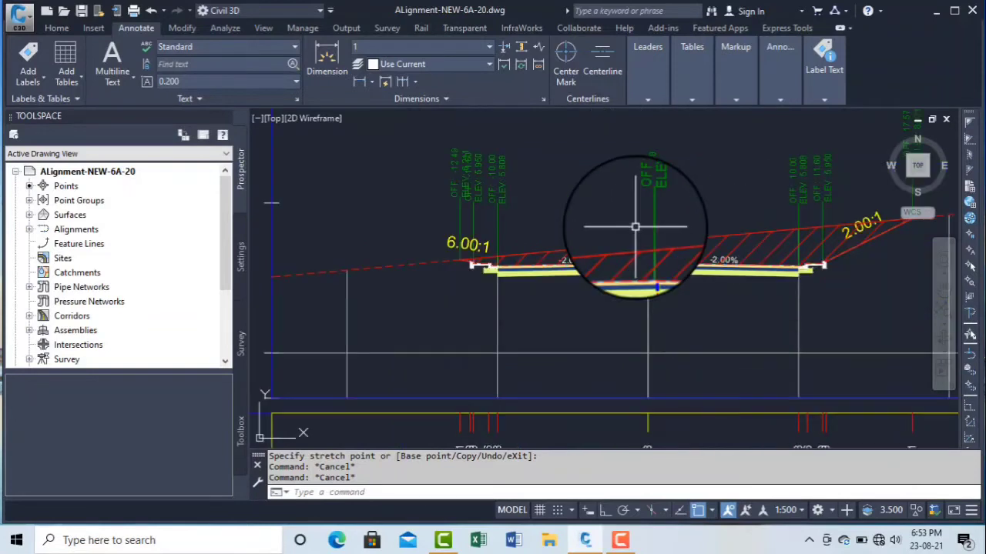
scroll(645, 231, down, 10)
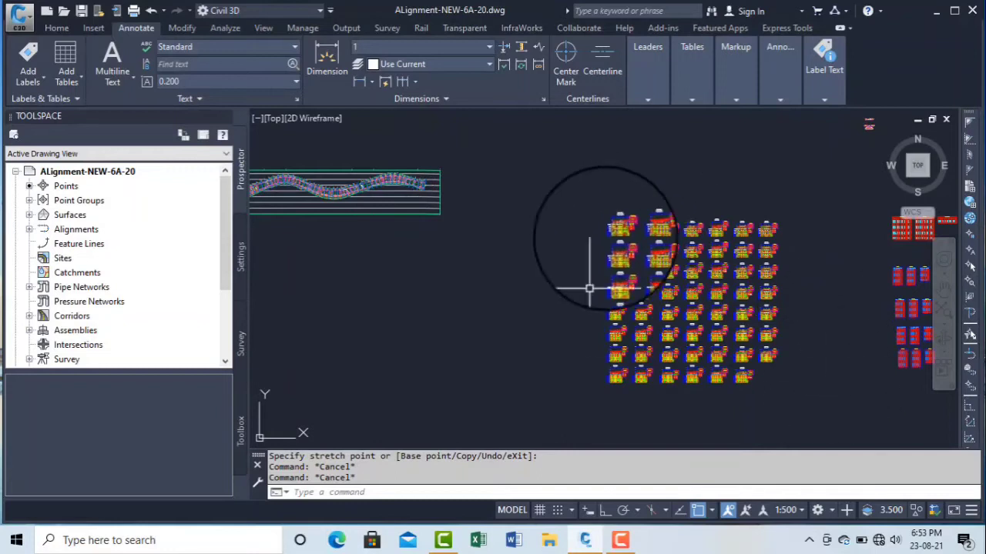
scroll(383, 182, up, 4)
scroll(473, 209, up, 6)
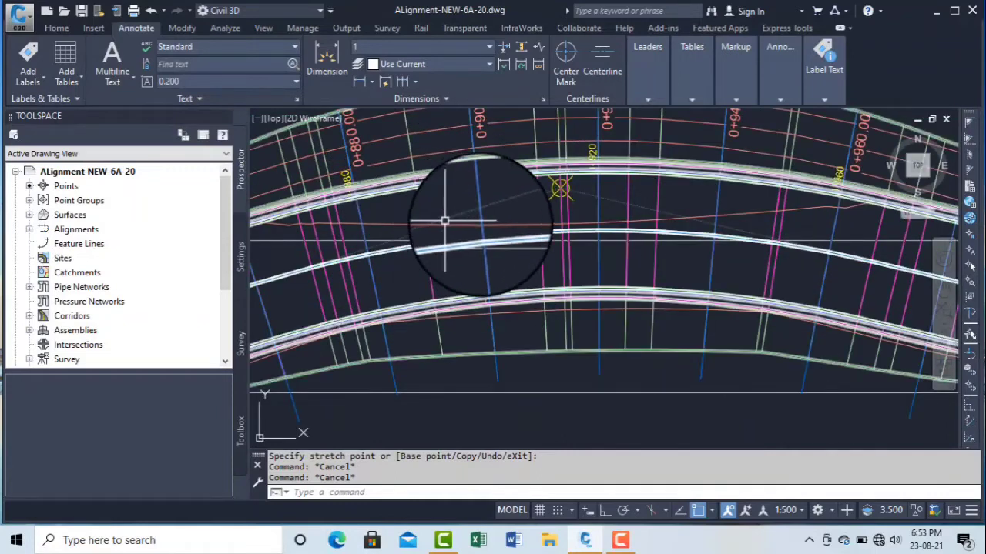
click(540, 213)
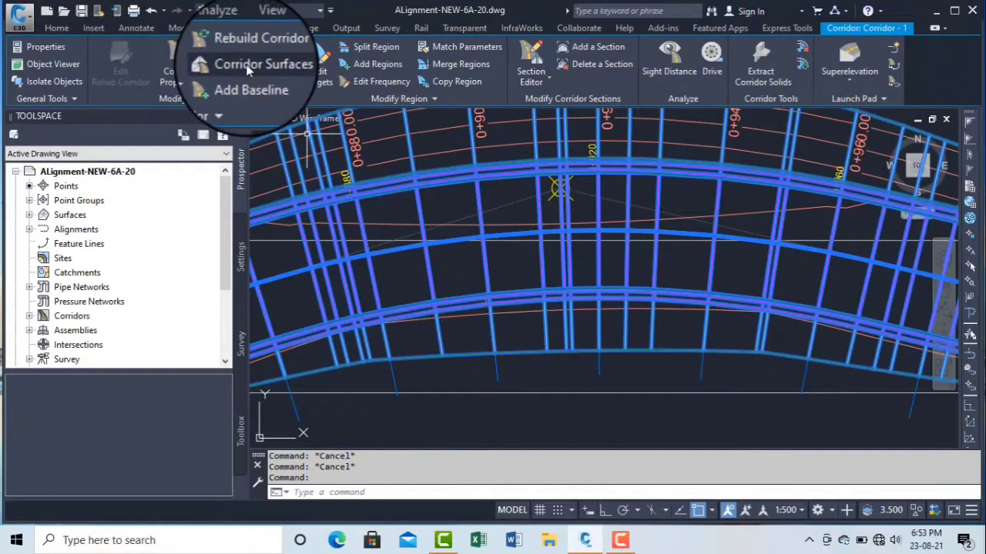
right_click(467, 193)
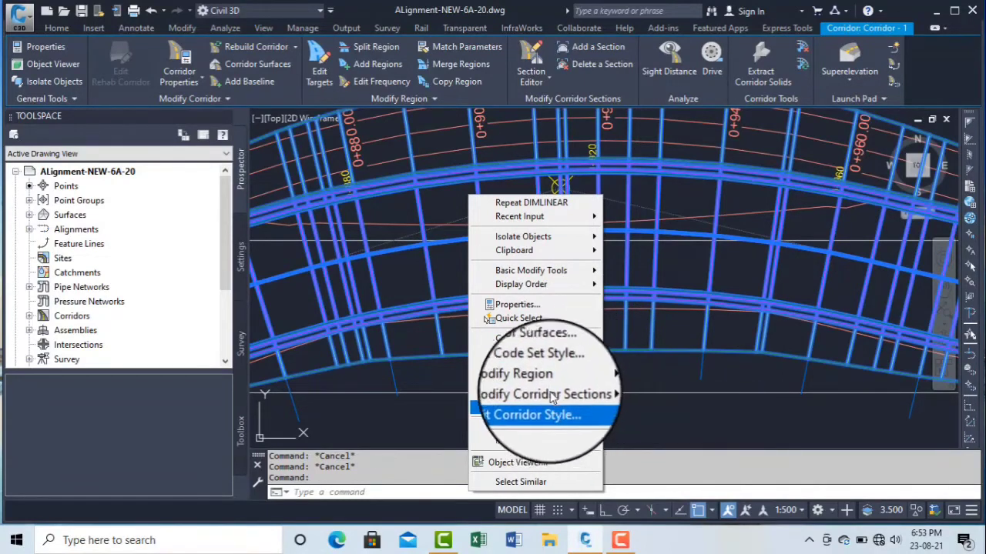
click(248, 68)
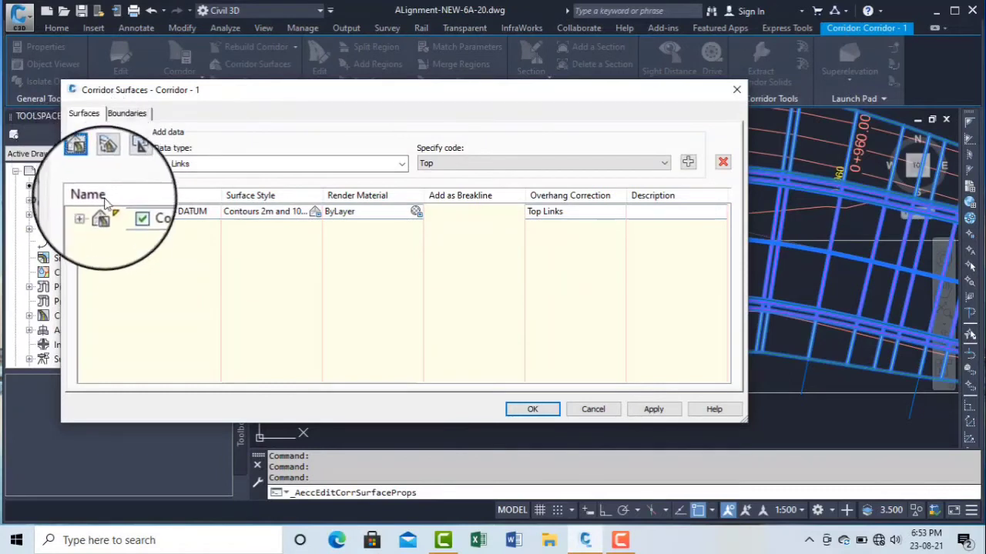
click(199, 213)
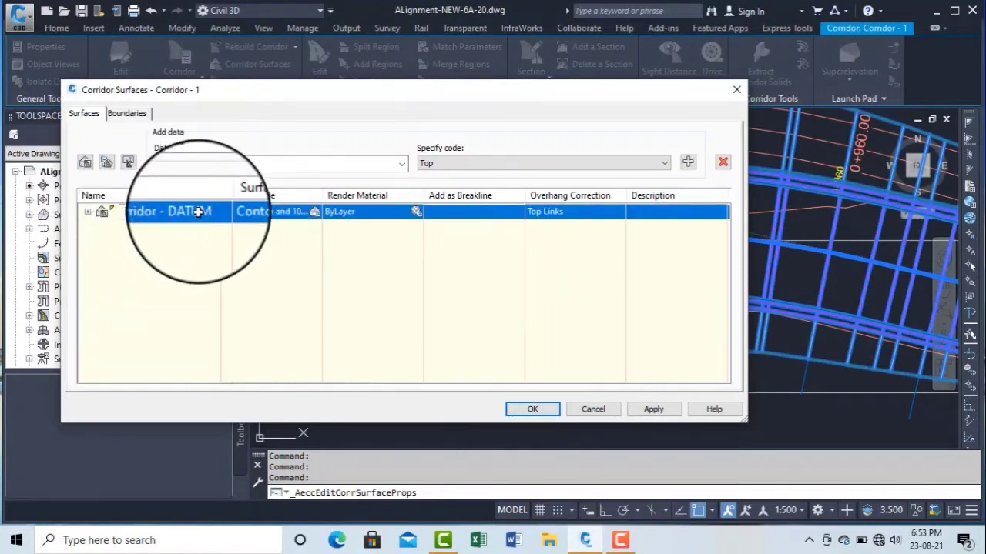
drag(221, 194, 253, 194)
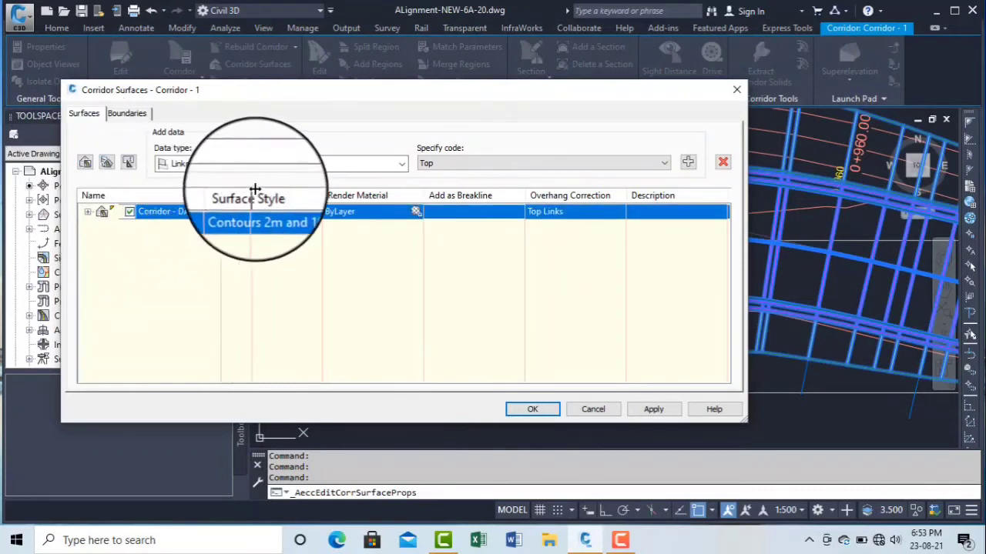
- Create a new corridor surface named FRL and add Links data with the code Top to it
click(85, 162)
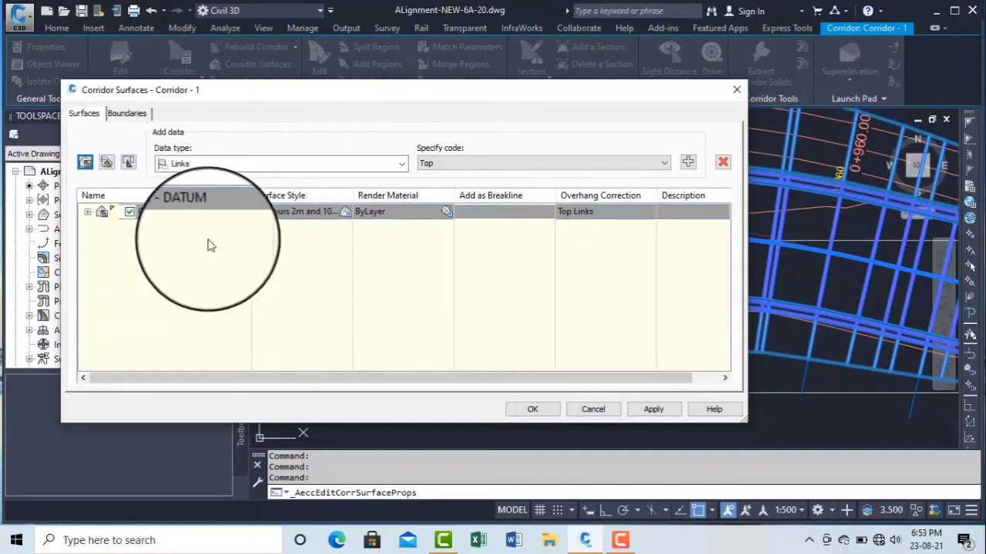
click(178, 226)
click(202, 228)
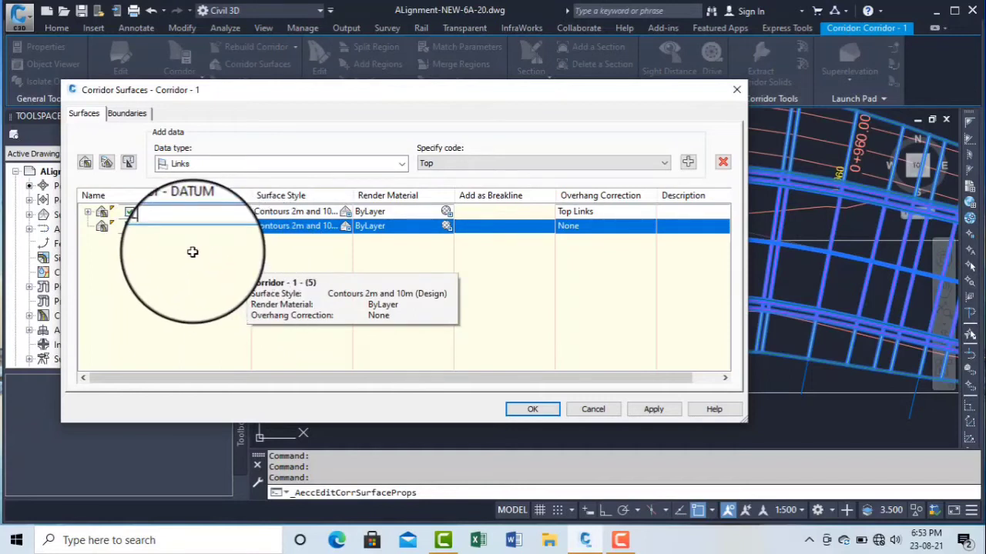
text(FRL)
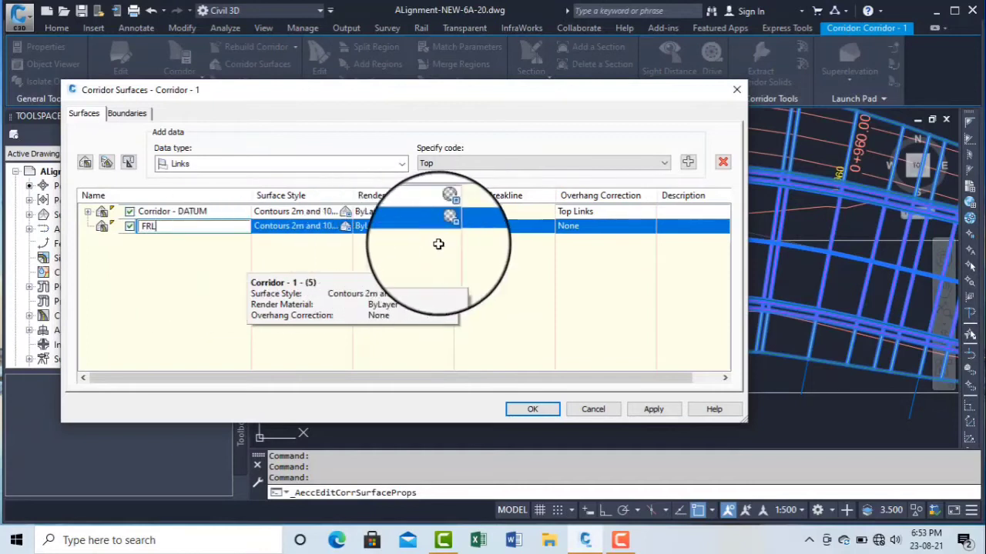
click(688, 162)
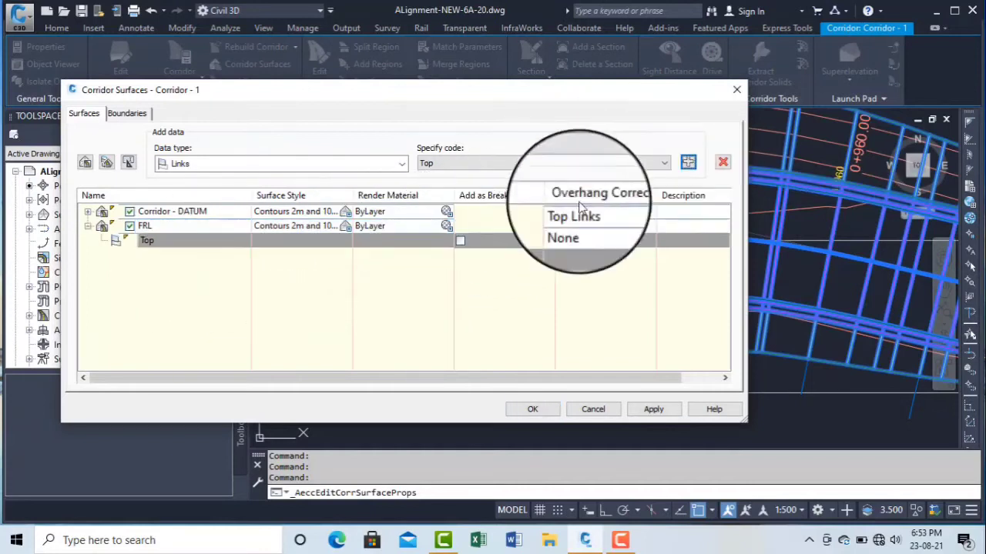
click(520, 161)
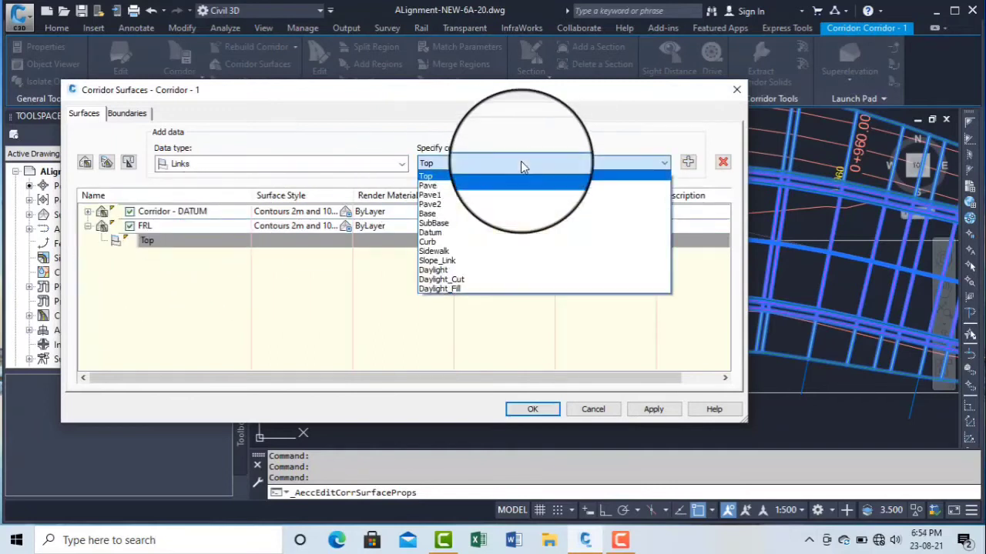
click(466, 160)
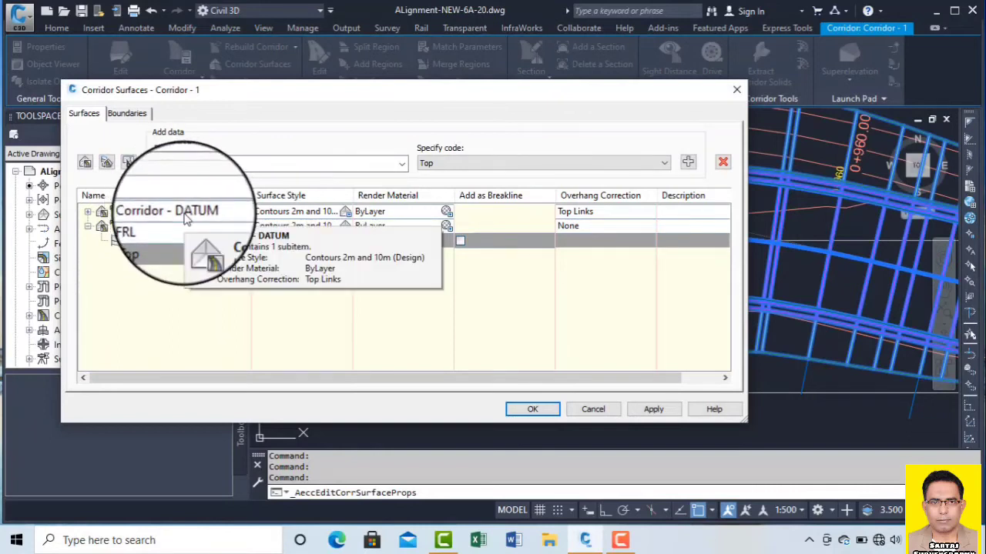
- Add the FRL surface's Top links as breaklines with Top Links overhang correction, and open the surface boundary settings
click(158, 244)
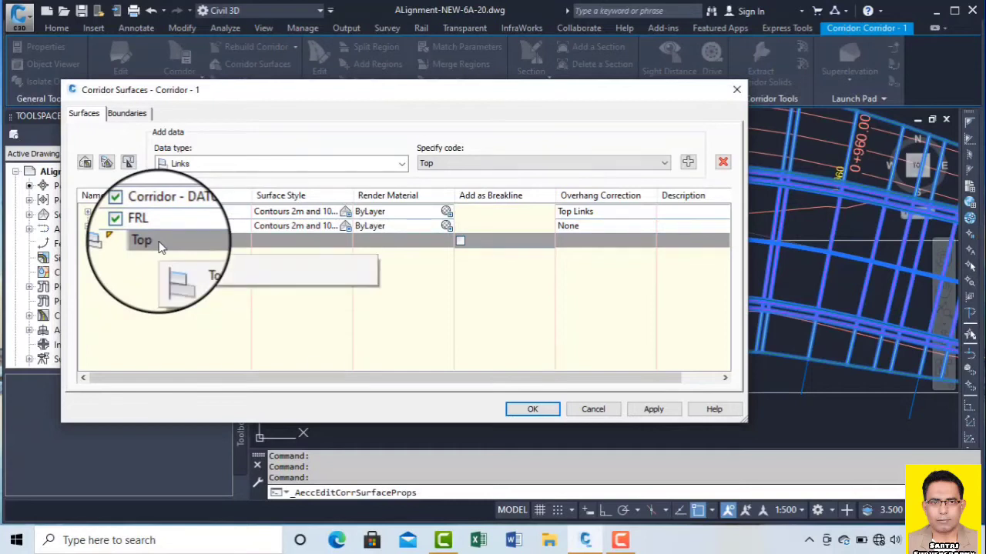
click(461, 241)
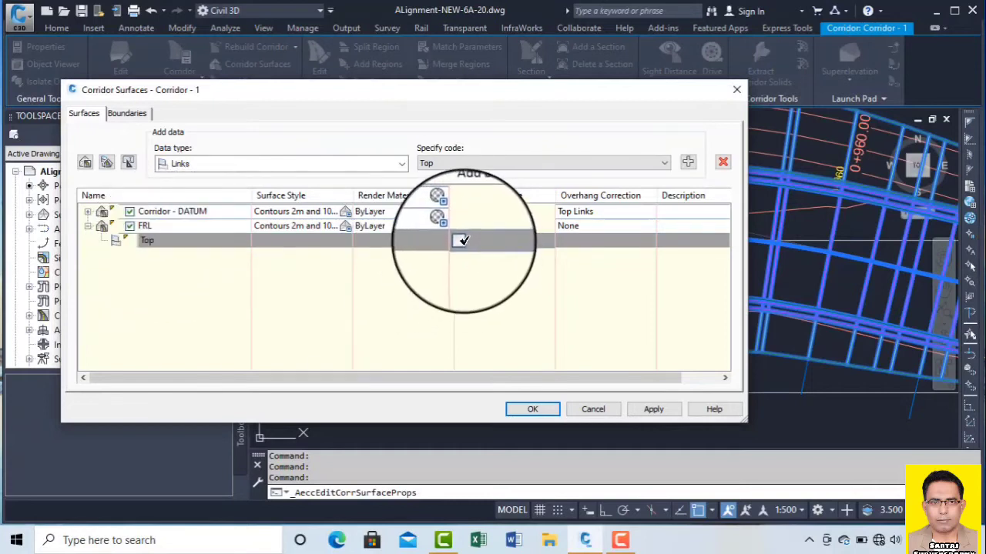
click(571, 225)
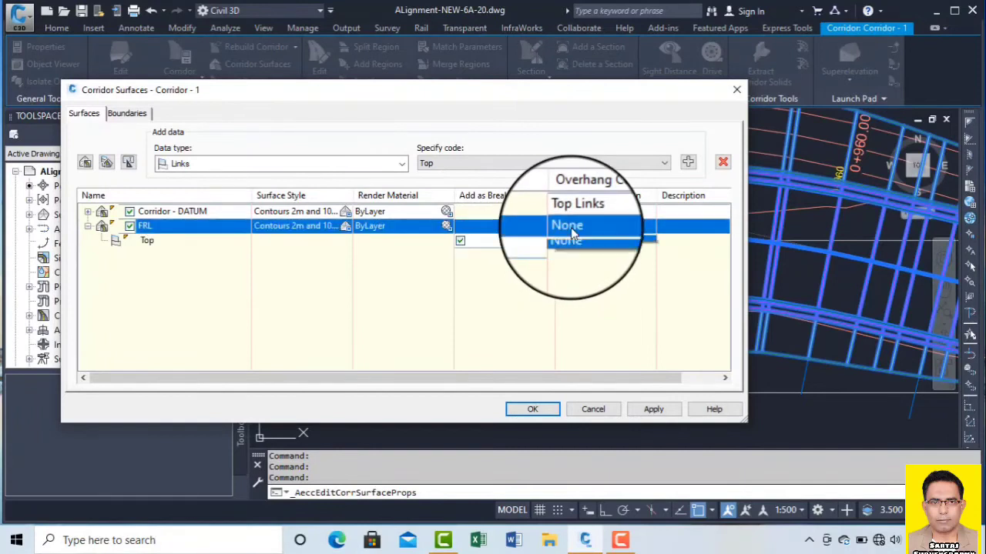
click(583, 245)
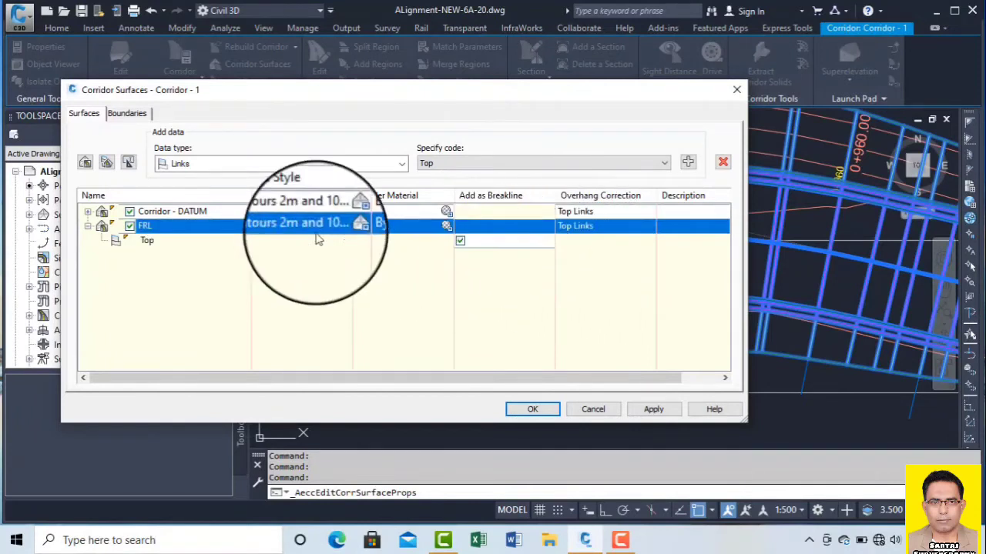
click(131, 113)
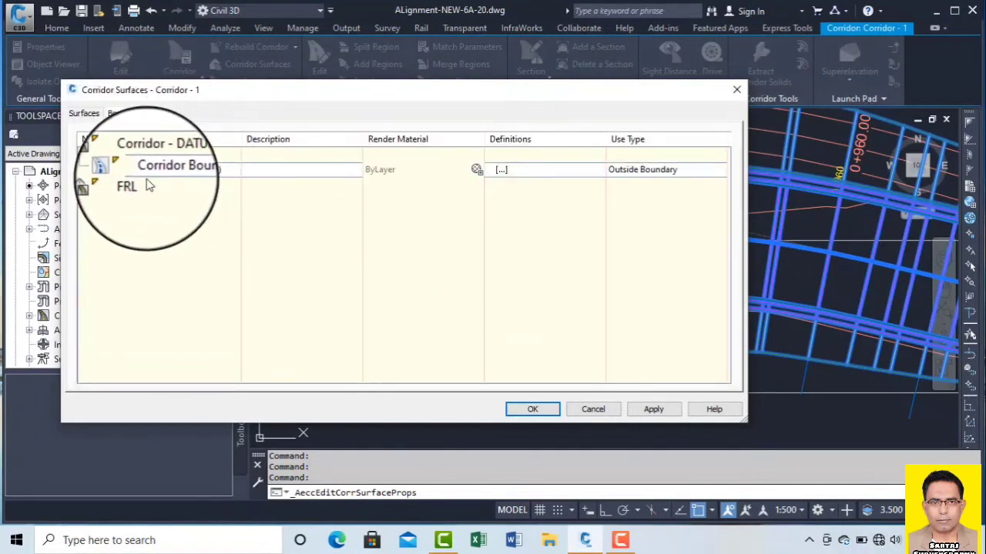
right_click(140, 189)
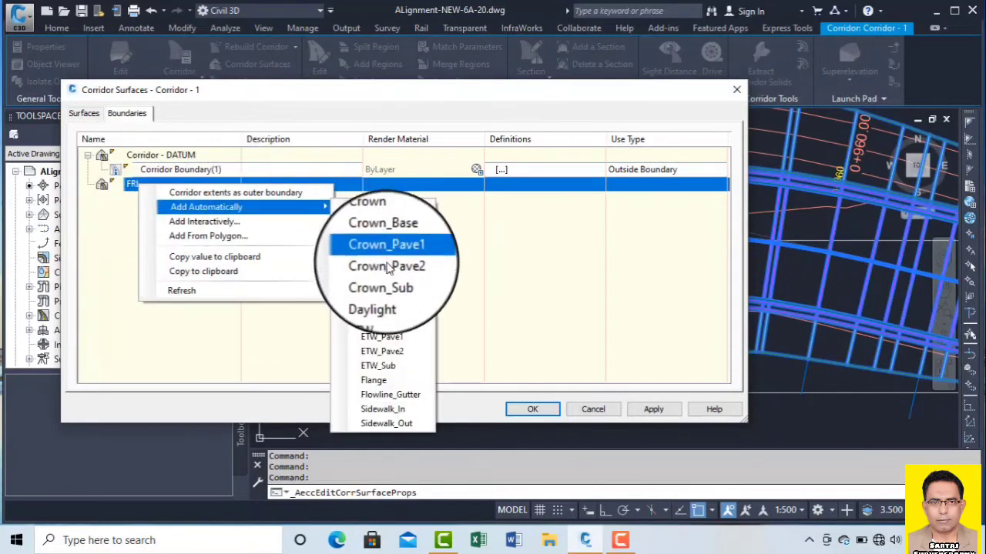
click(391, 296)
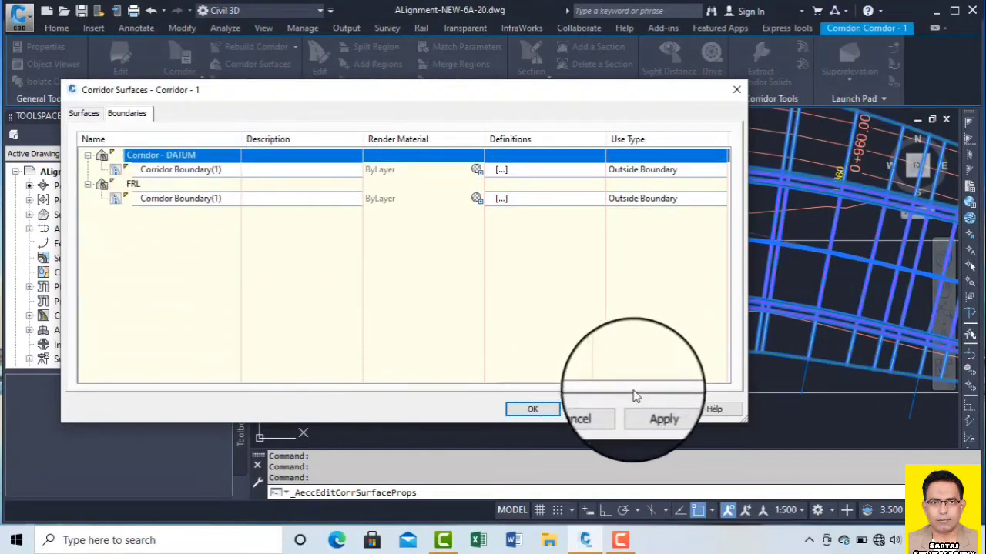
right_click(153, 199)
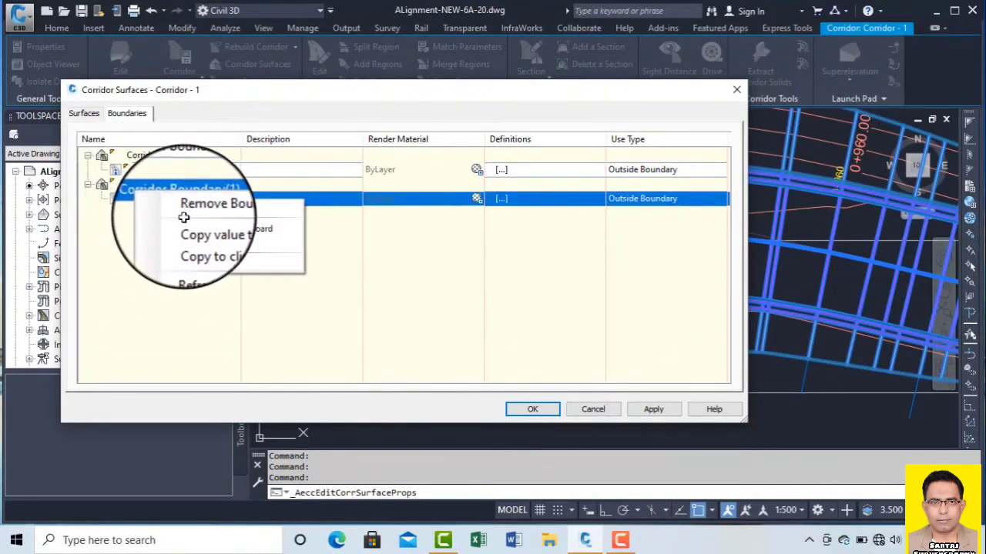
click(190, 212)
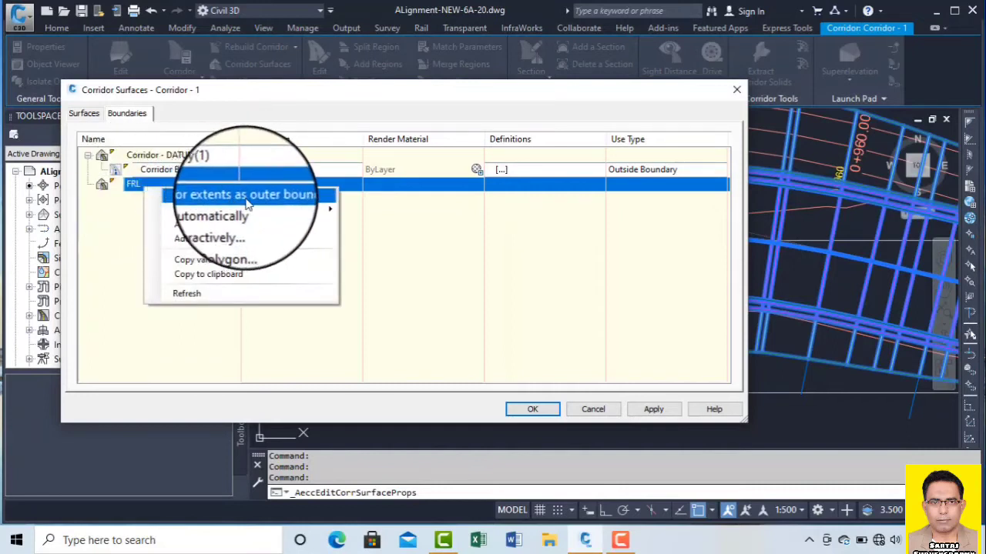
- Add an automatic Daylight outside boundary to the FRL surface, apply the corridor surface changes and deselect the corridor
right_click(133, 186)
mouse_move(202, 205)
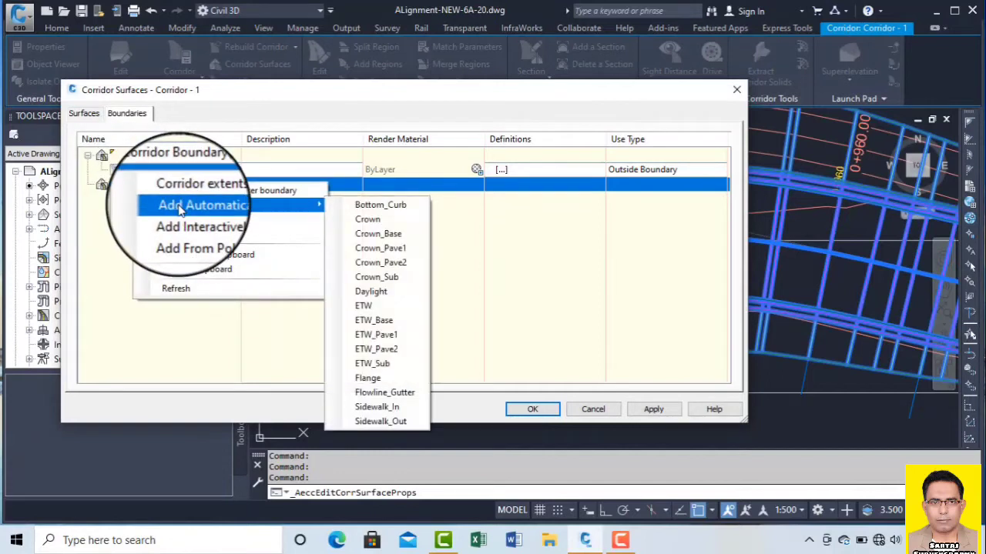
click(380, 295)
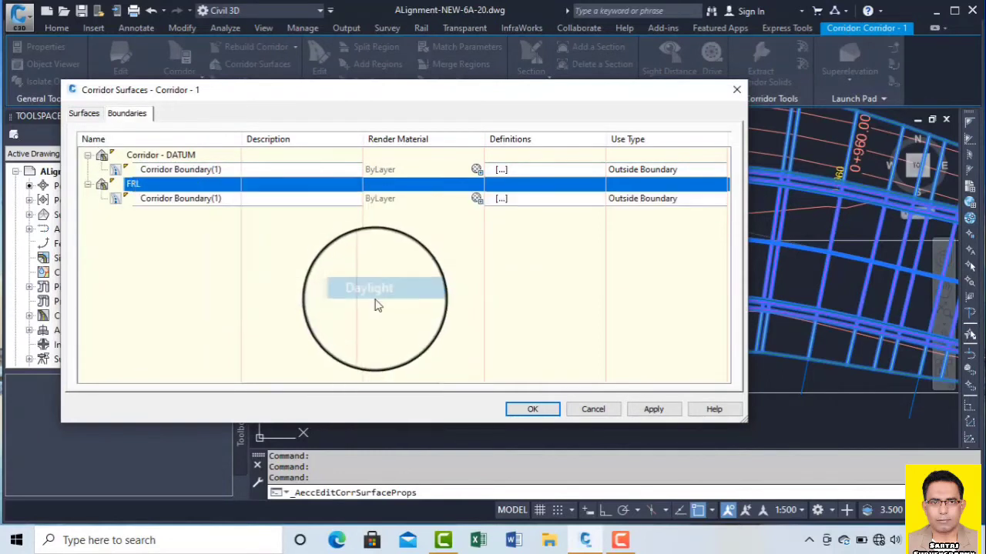
click(653, 412)
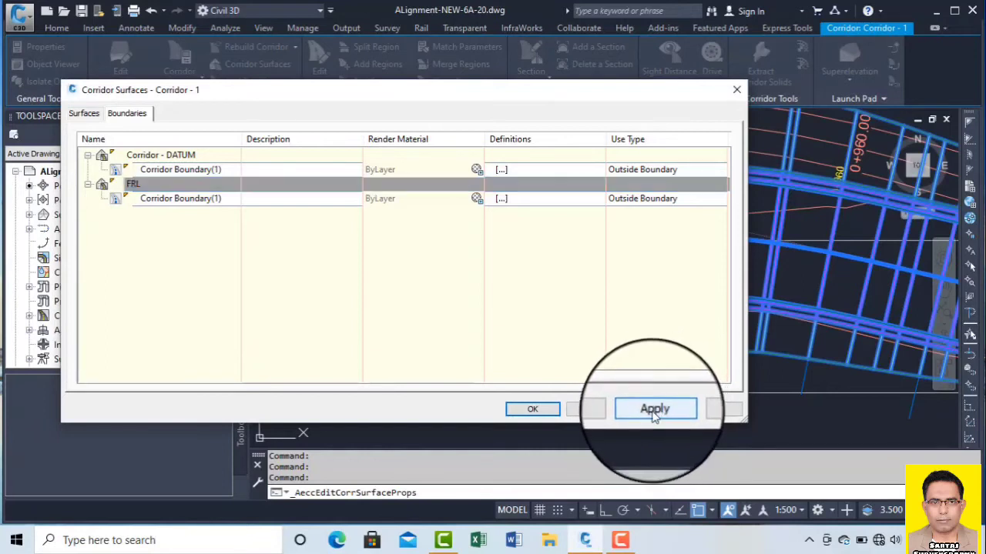
click(443, 243)
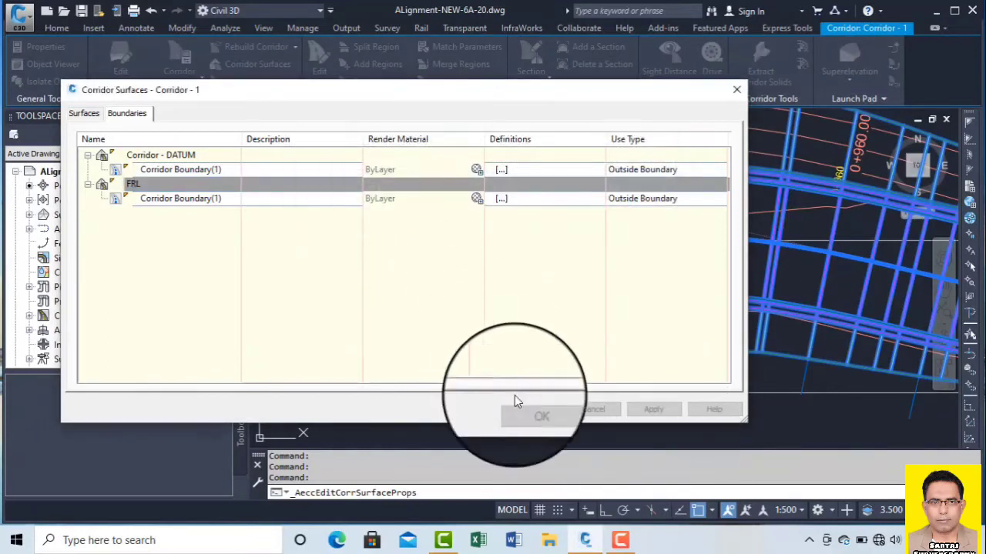
click(529, 408)
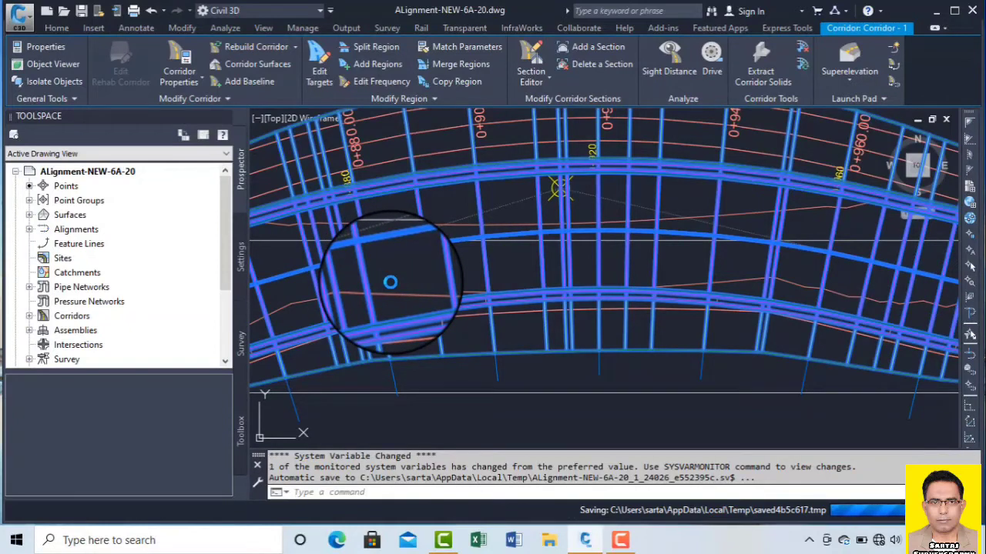
scroll(393, 289, down, 2)
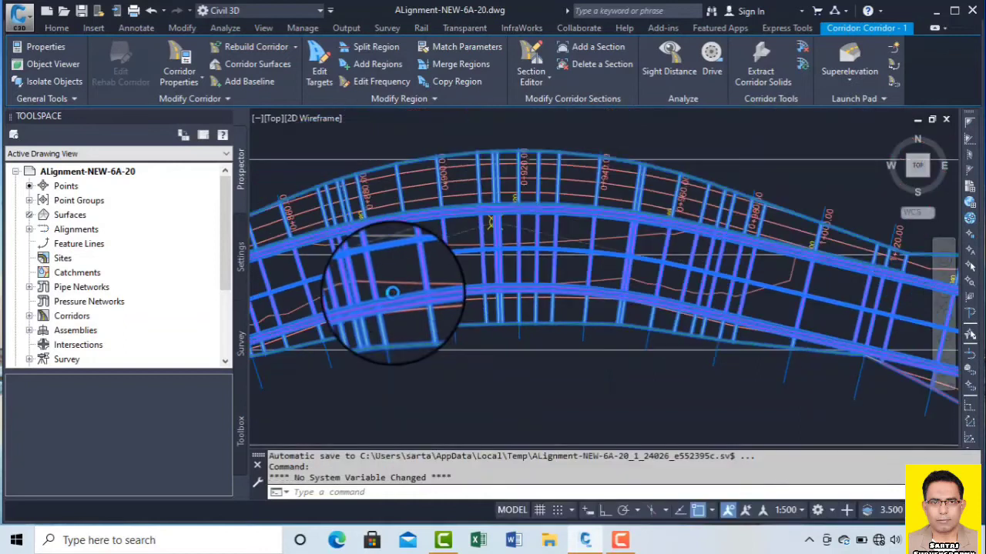
key(Escape)
key(Escape)
key(Escape)
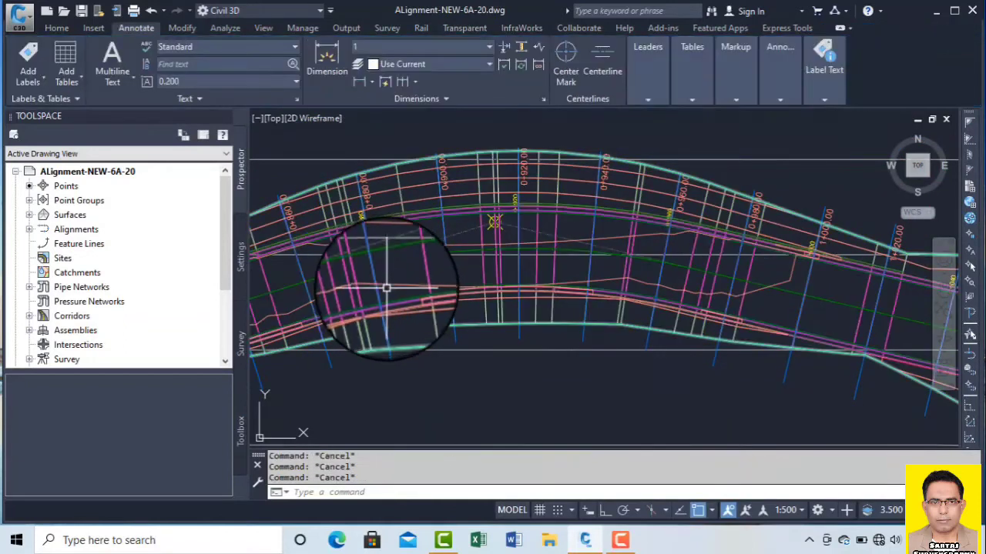
- Select the section view at station 0+000 and open the properties of its section view group
scroll(400, 277, down, 3)
scroll(408, 290, up, 4)
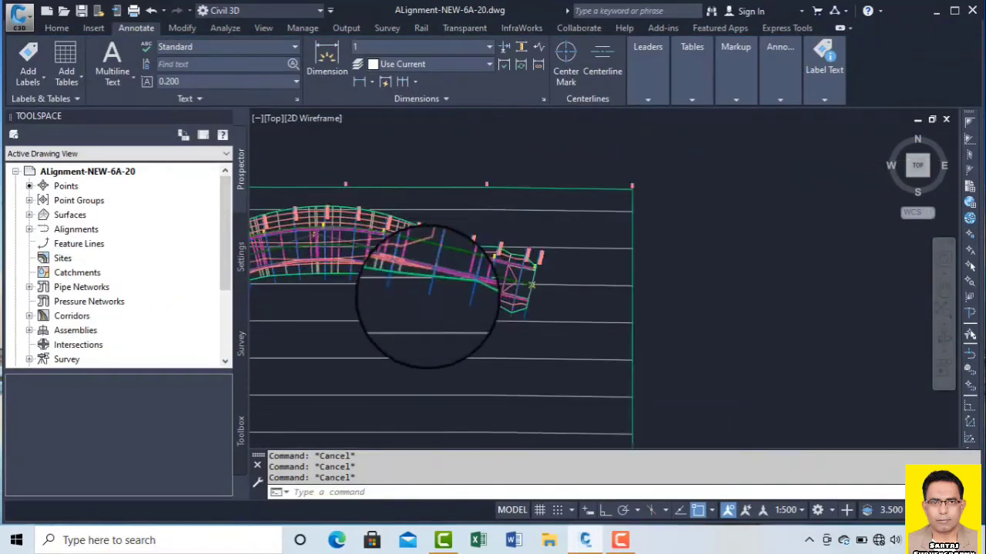
scroll(399, 244, down, 4)
scroll(402, 253, down, 5)
scroll(574, 300, up, 8)
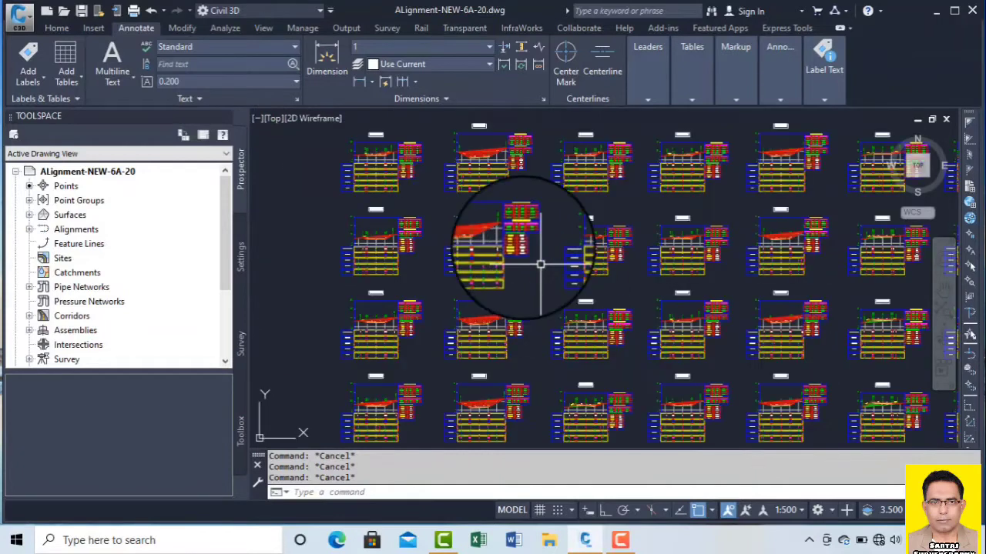
scroll(459, 227, up, 3)
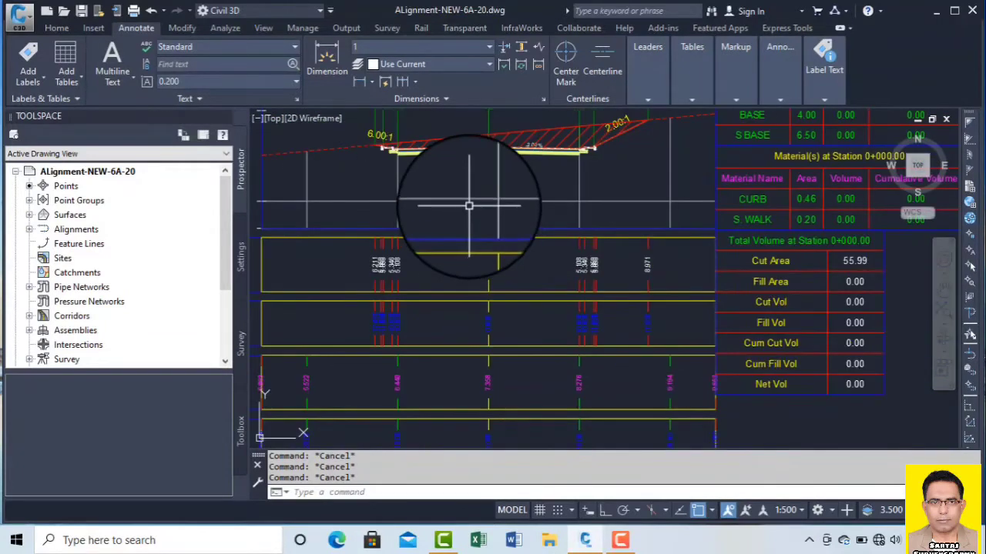
click(468, 205)
click(456, 194)
right_click(456, 194)
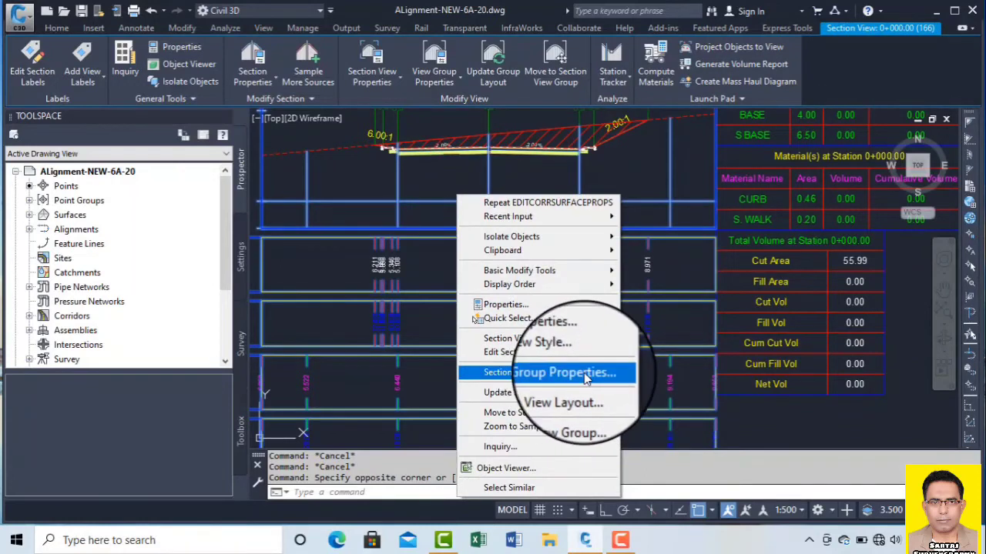
click(580, 375)
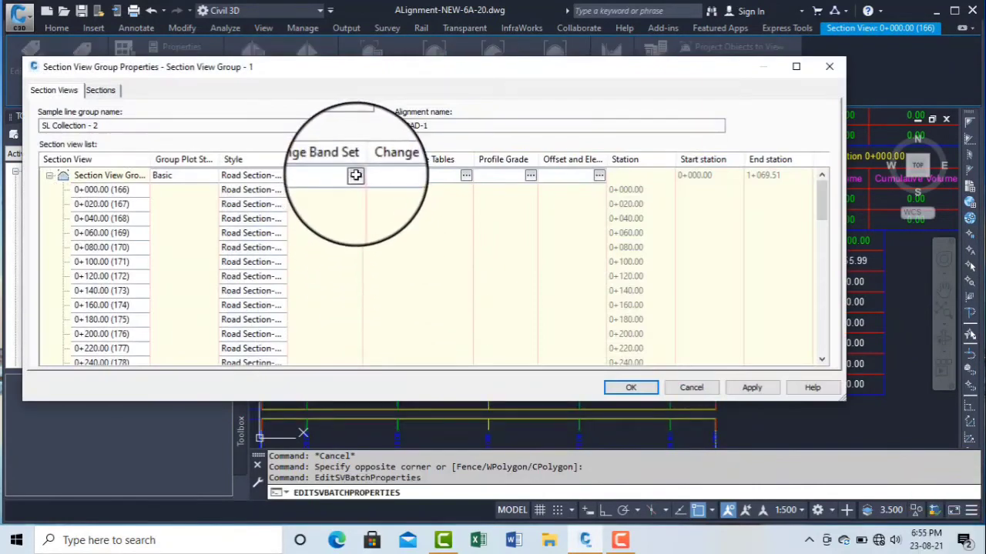
click(355, 175)
click(649, 197)
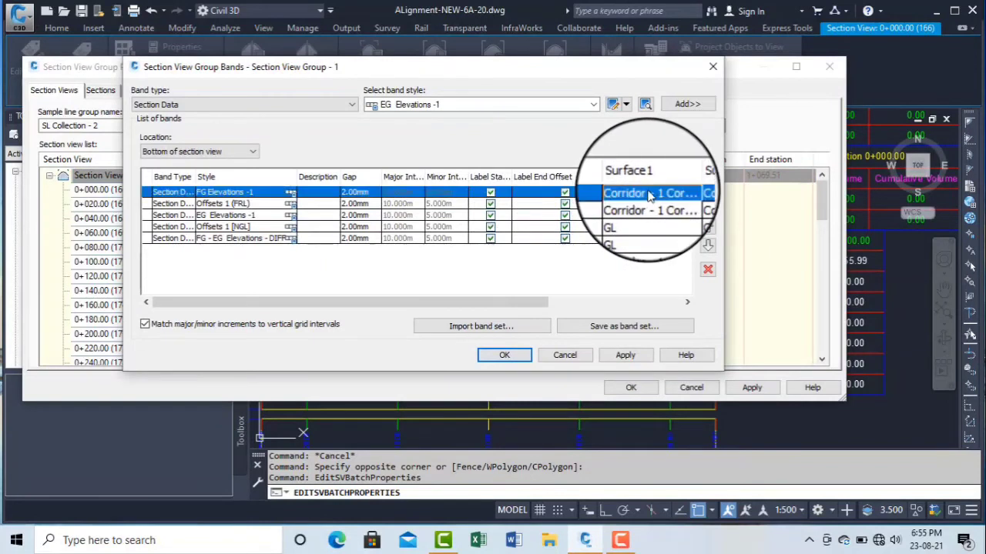
click(649, 196)
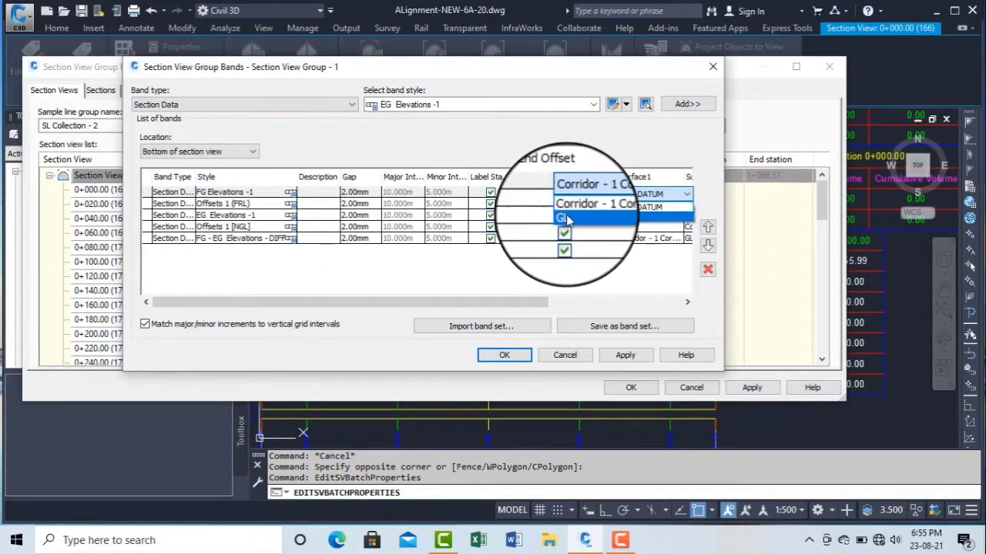
click(713, 69)
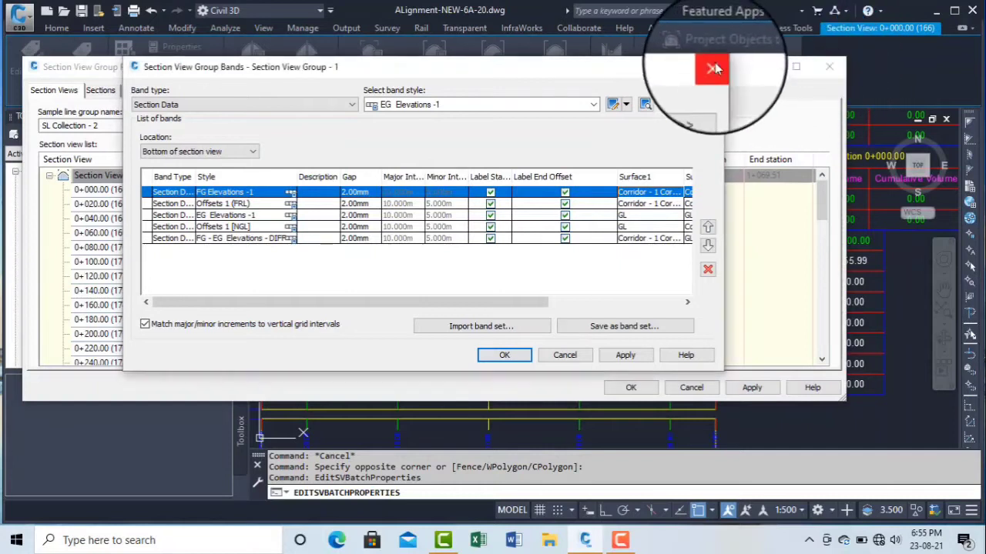
click(829, 67)
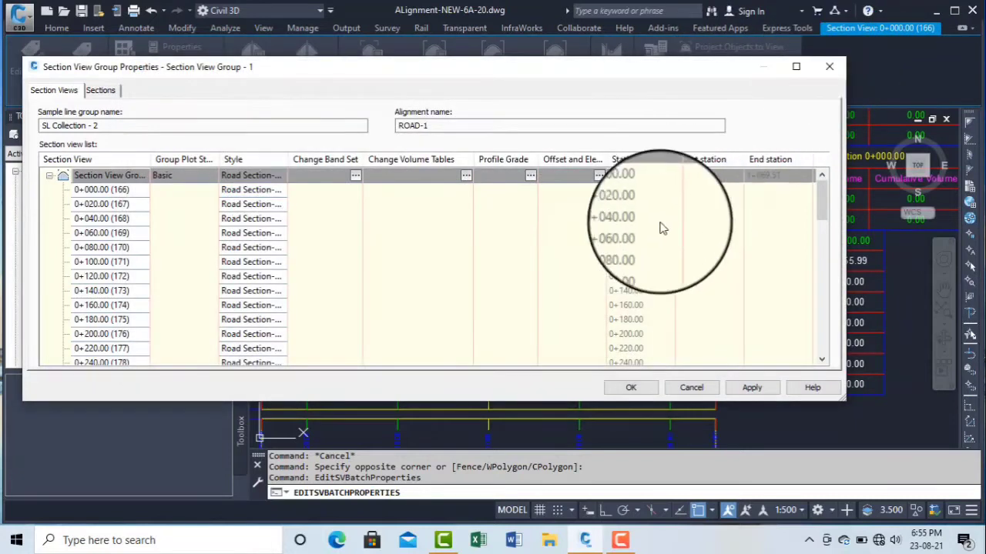
click(829, 67)
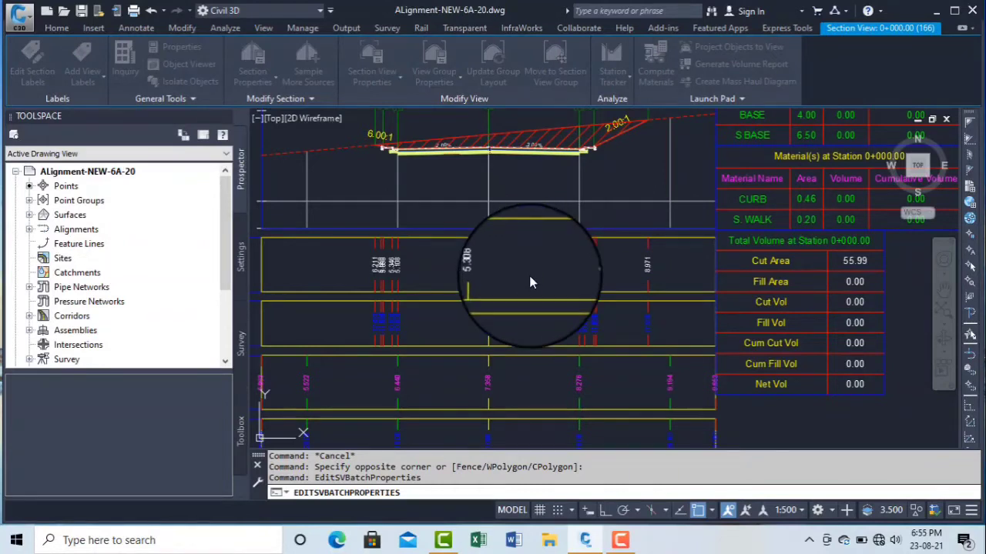
click(530, 275)
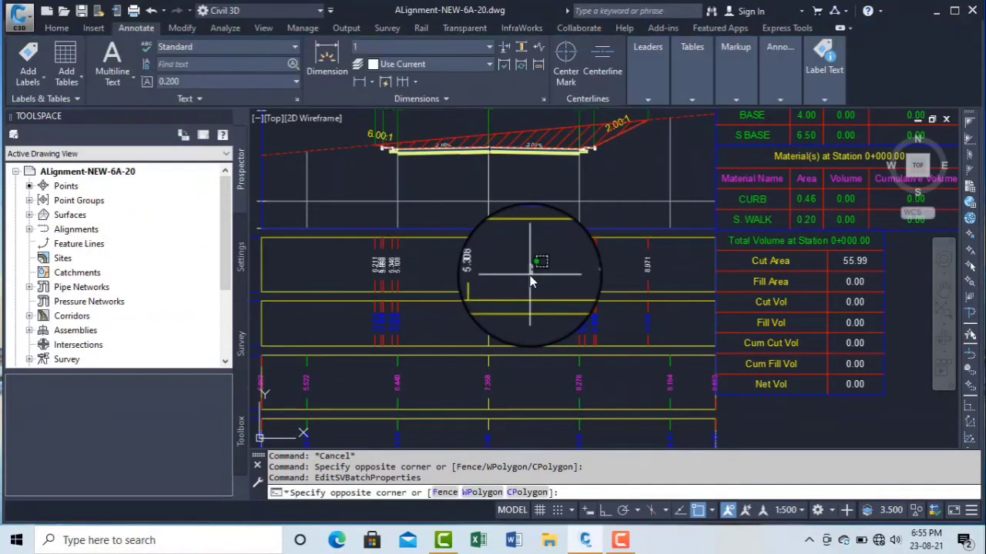
click(523, 267)
- Add the Corridor - 1 FRL surface to the sampled section sources of SL Collection - 2 through the sample line at 0+840, and deselect the line
scroll(530, 276, down, 10)
scroll(539, 282, down, 5)
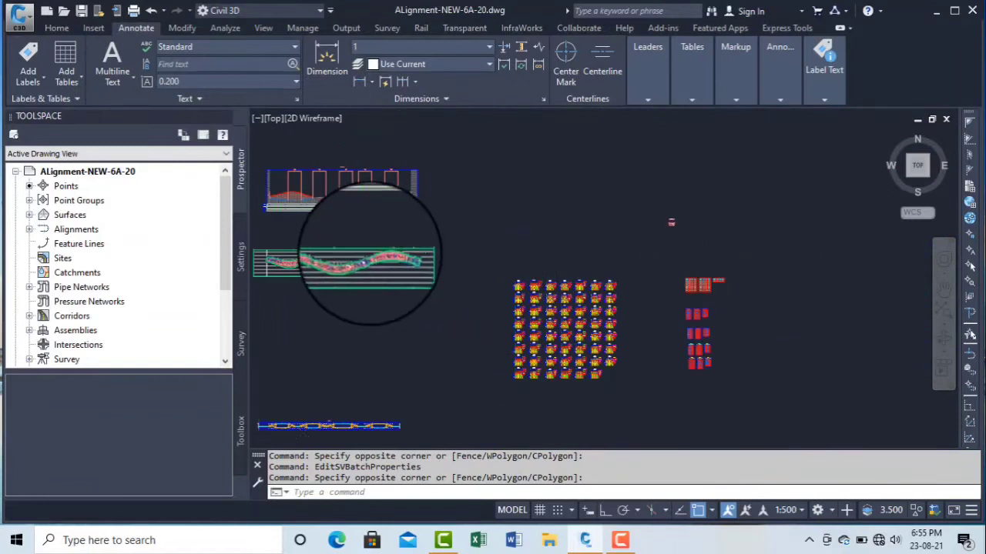
scroll(363, 266, up, 10)
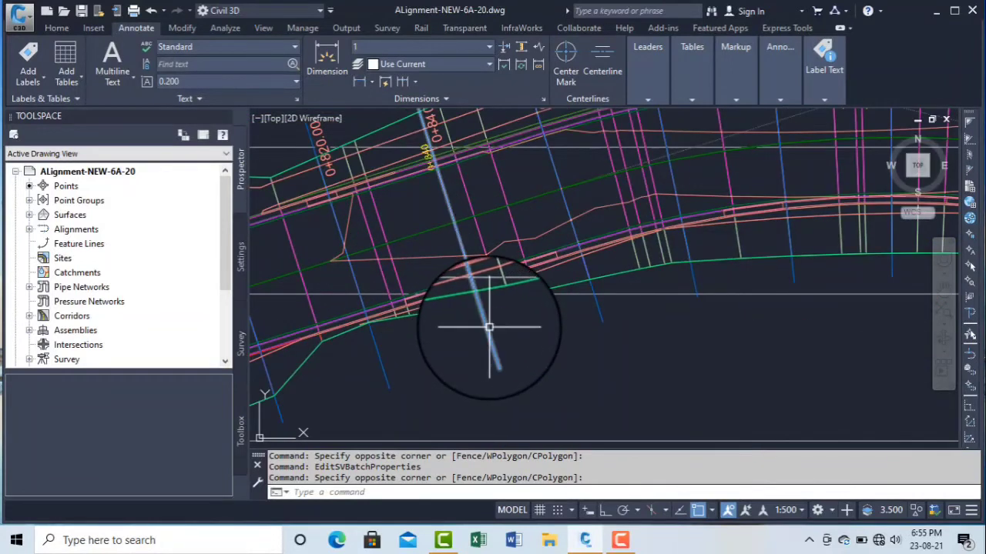
click(497, 339)
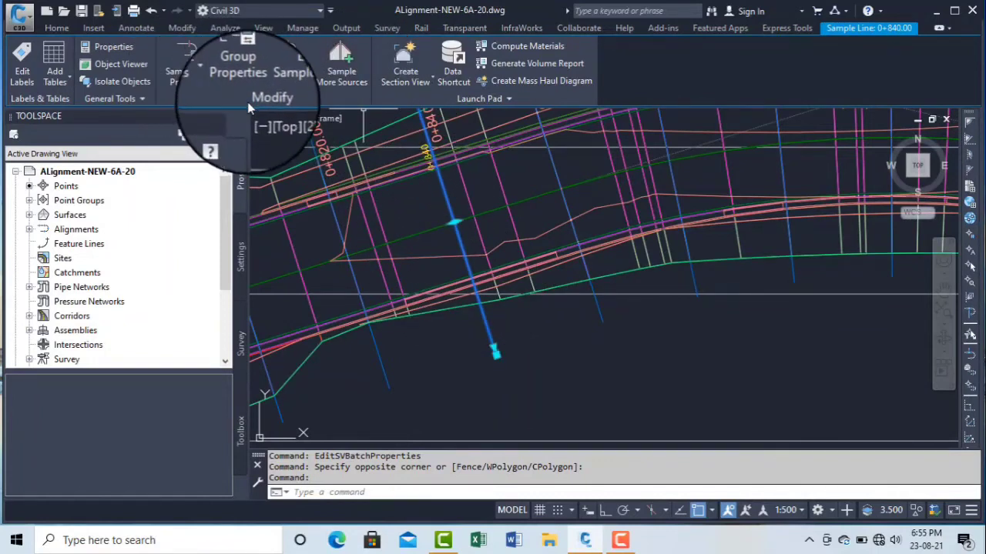
click(341, 68)
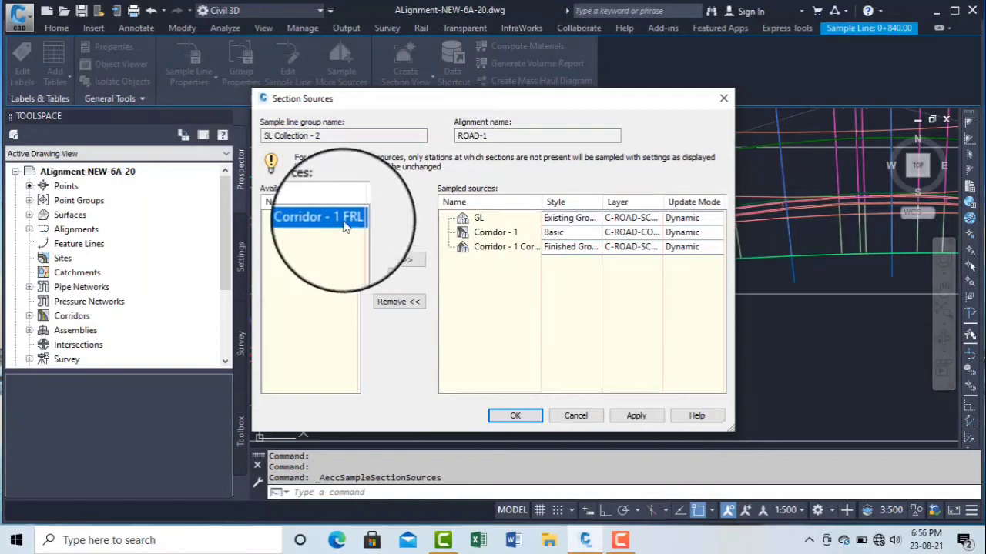
click(406, 262)
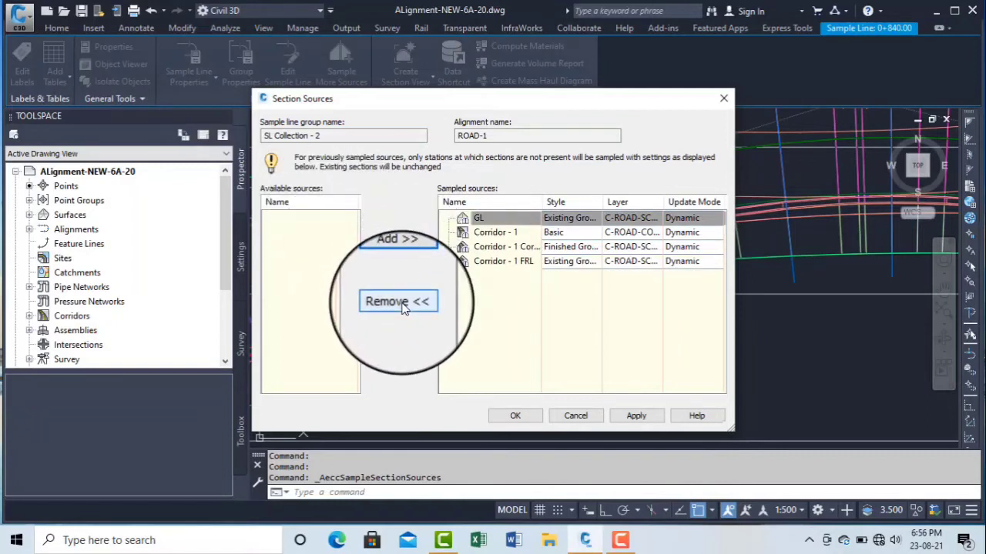
click(637, 418)
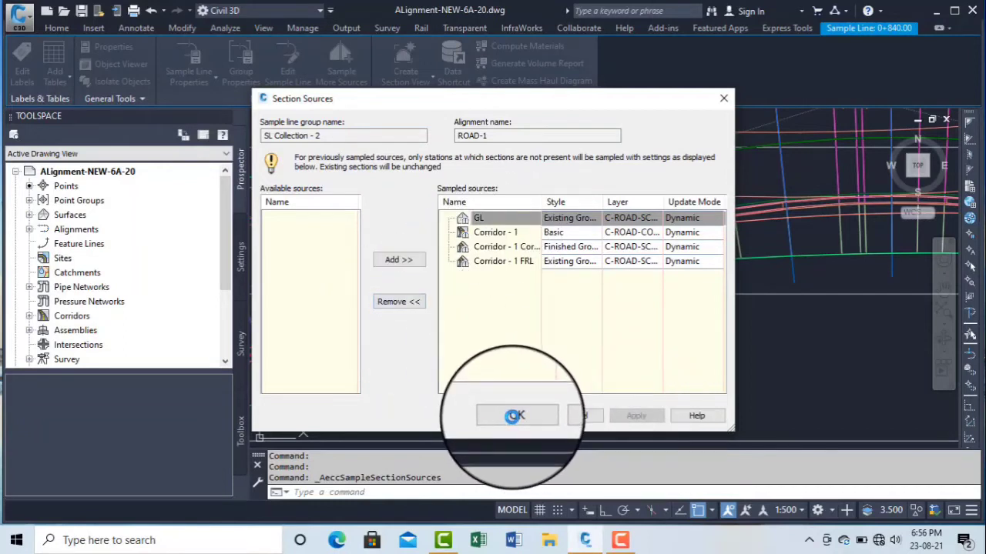
click(516, 417)
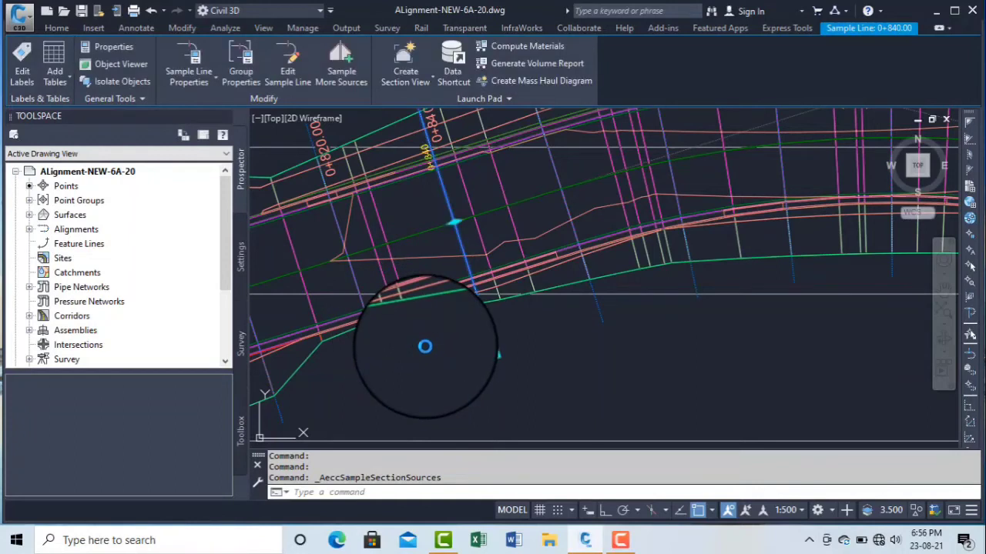
key(Escape)
key(Escape)
key(Escape)
- Select the section view at station 0+160 and open the band settings of its section view group
scroll(473, 324, down, 10)
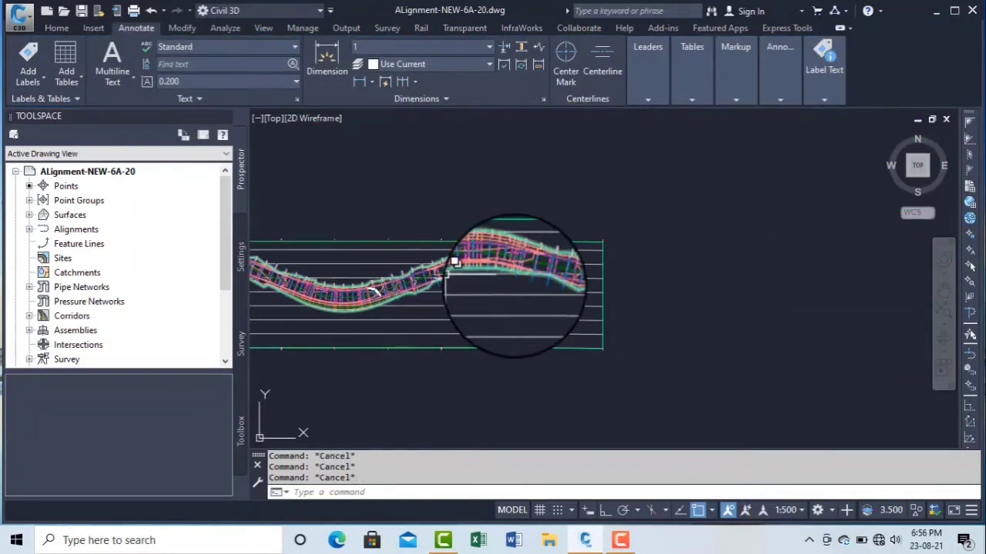
scroll(571, 305, up, 8)
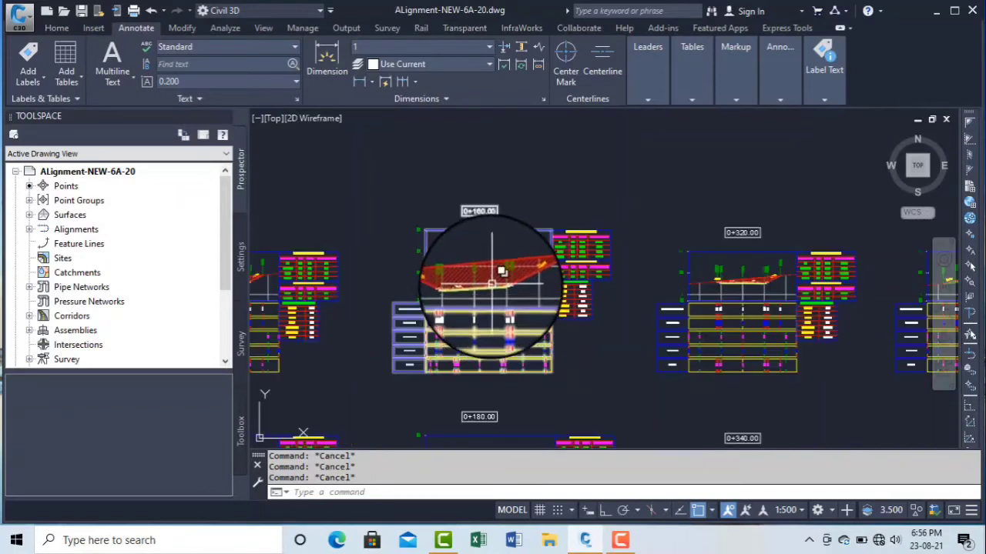
click(526, 293)
right_click(526, 293)
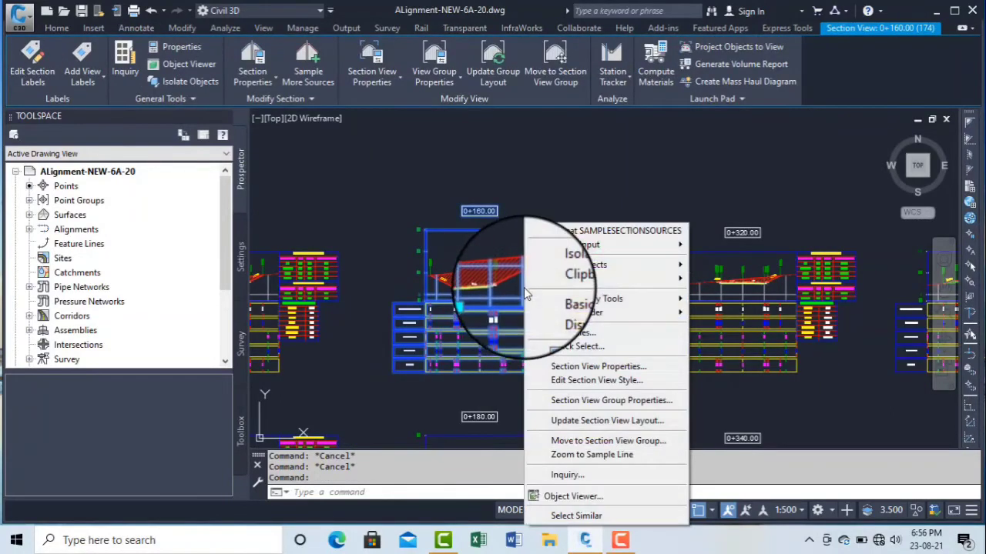
click(609, 403)
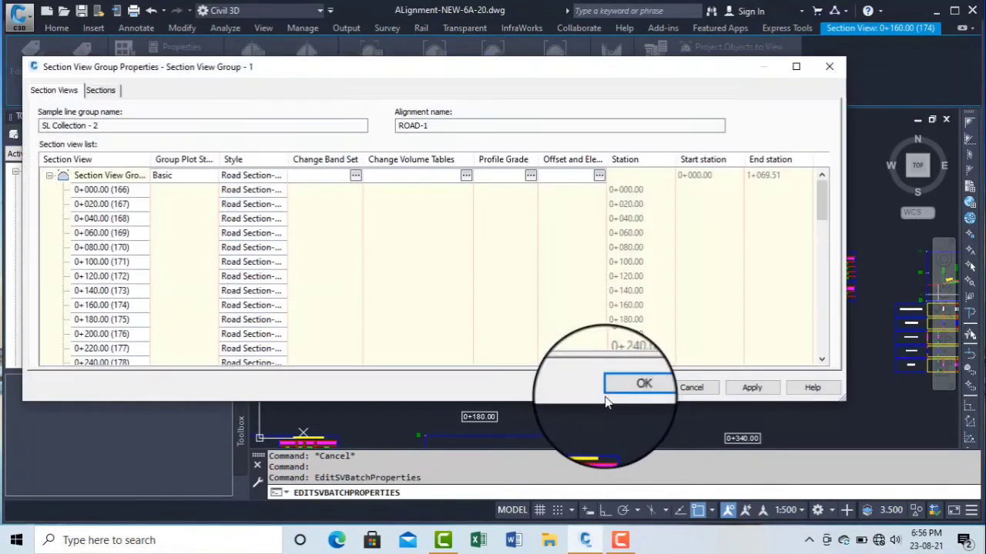
click(355, 176)
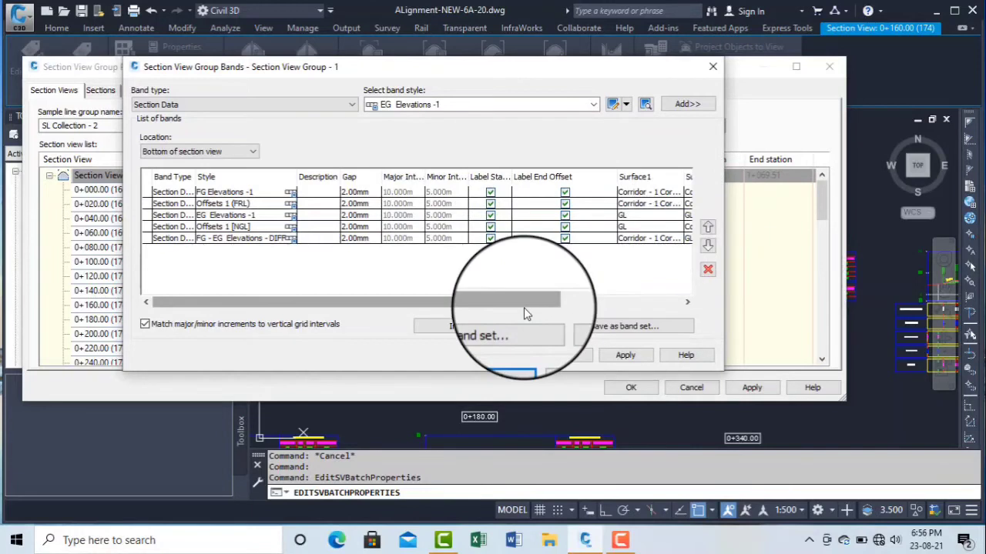
- Set Surface1 of the FG Elevations -1 band to Corridor - 1 FRL
drag(523, 302, 658, 302)
click(488, 192)
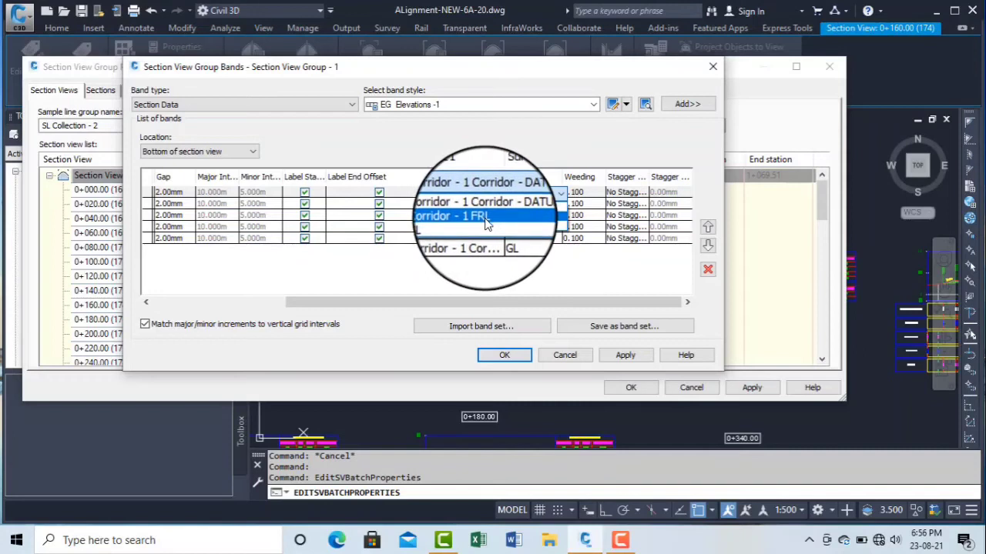
click(485, 224)
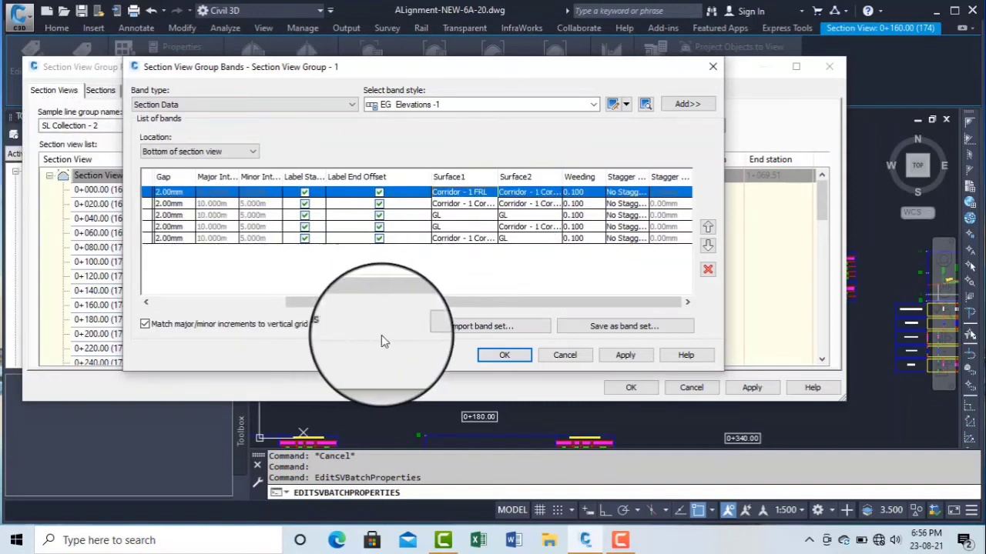
- Widen the Band Type, Surface1 and Surface2 columns and set Surface2 of the FG Elevations -1 band to Corridor - 1 FRL
drag(400, 312, 204, 309)
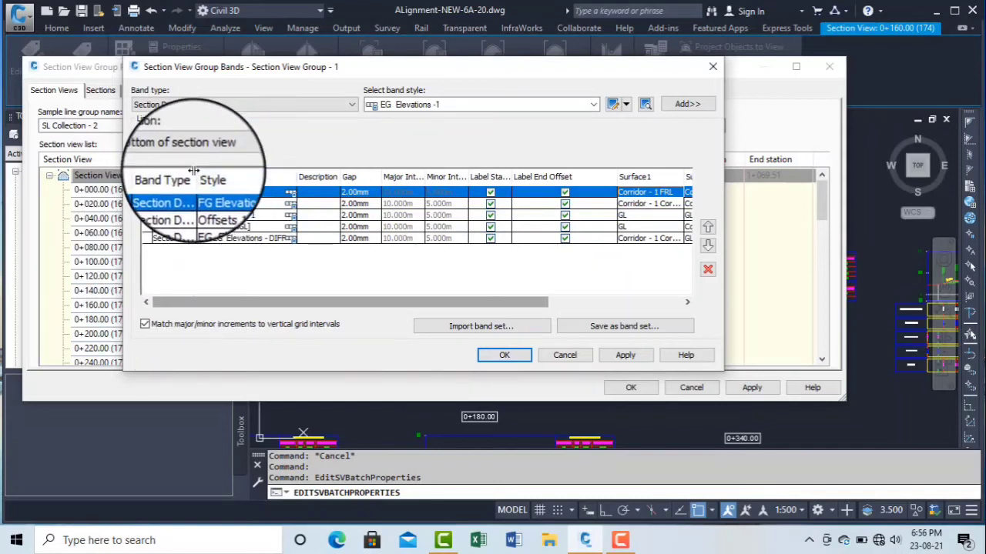
drag(223, 172, 223, 174)
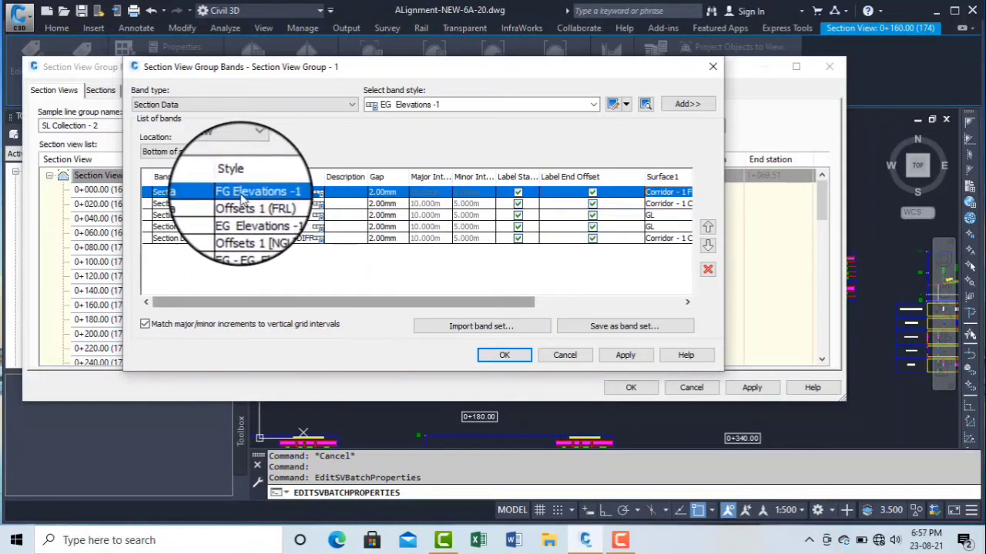
click(576, 303)
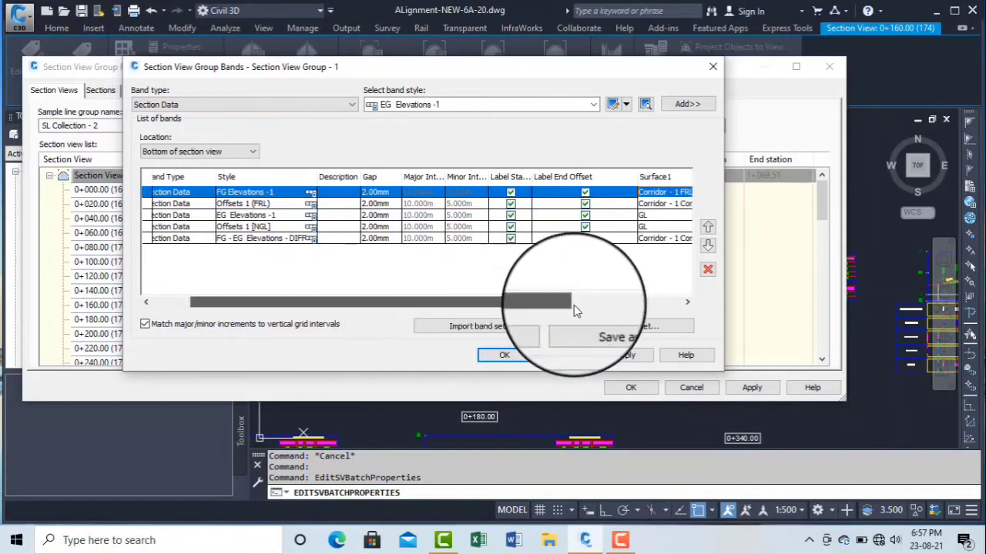
click(576, 304)
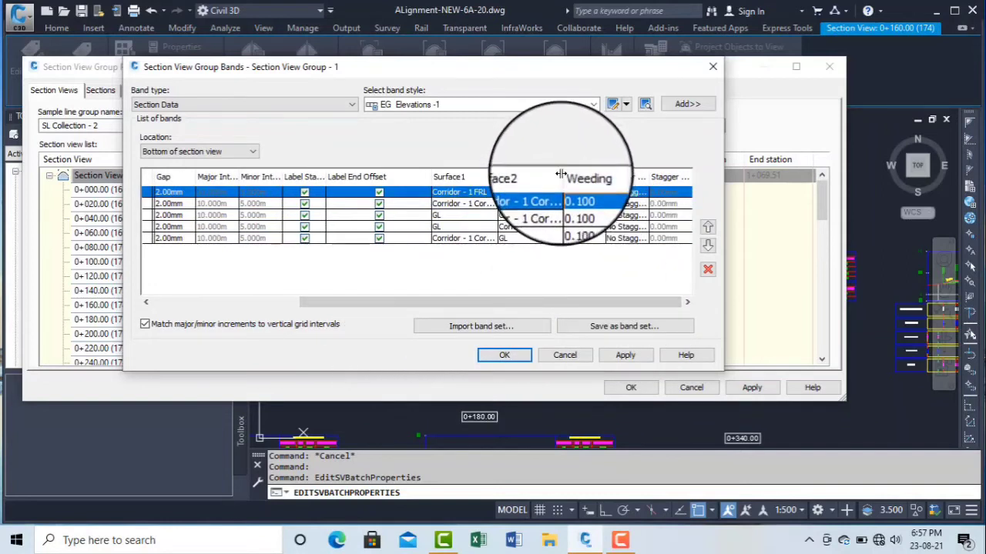
drag(561, 174, 562, 175)
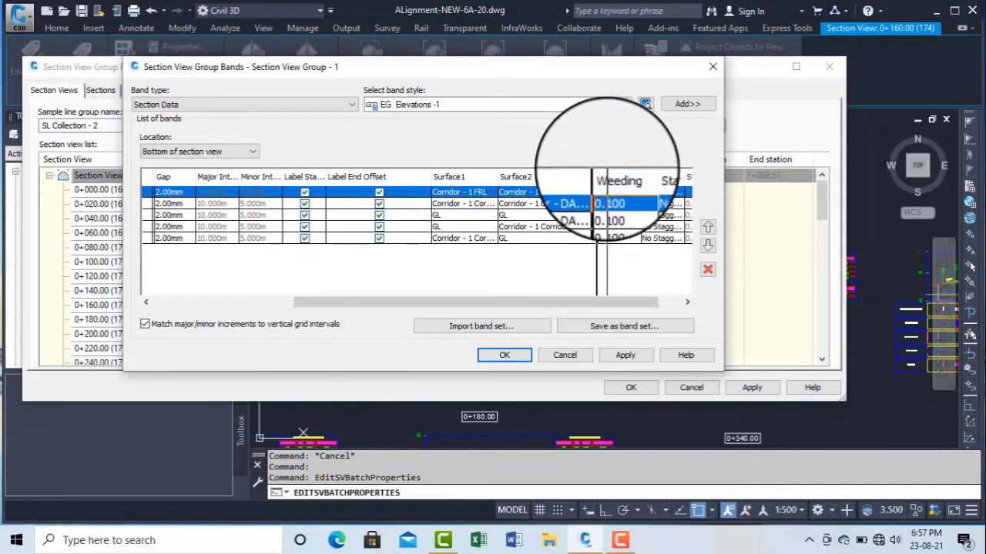
drag(609, 171, 608, 171)
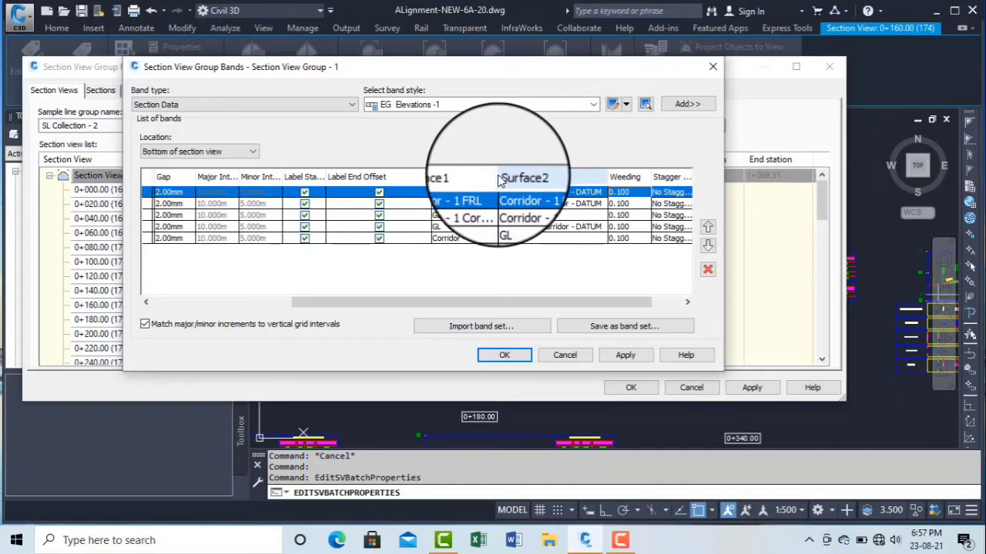
drag(498, 169, 548, 169)
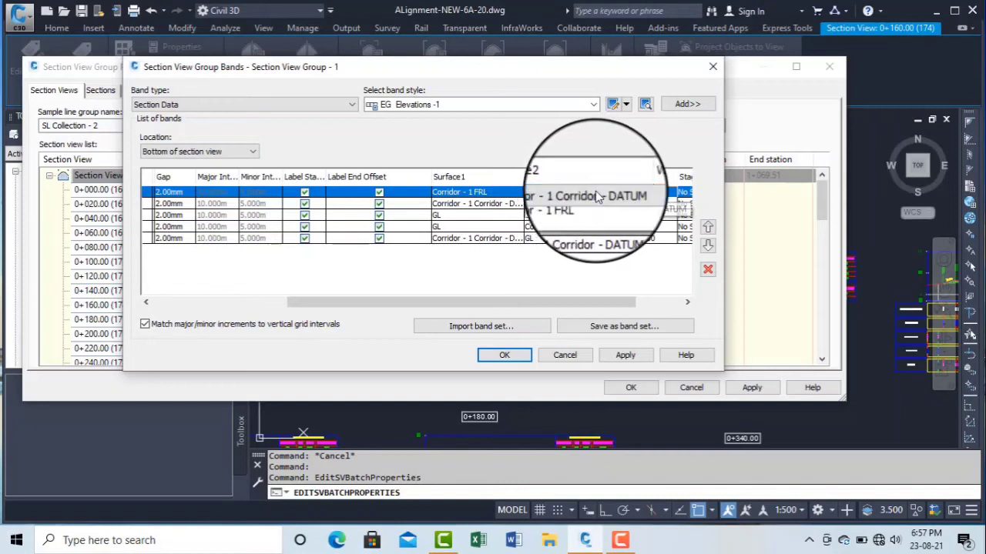
click(579, 225)
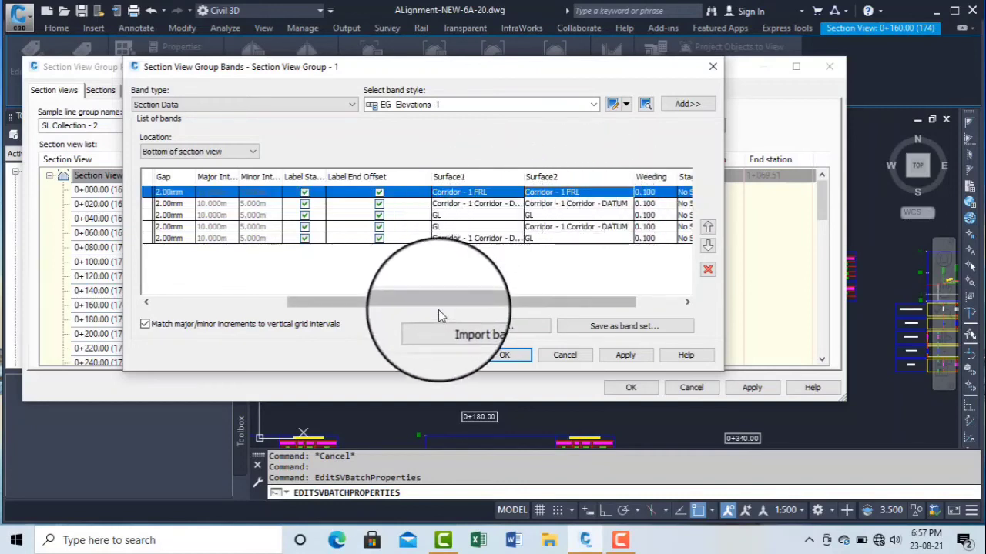
- Set both Surface1 and Surface2 of the Offsets 1 (FRL) band to Corridor - 1 FRL
click(516, 203)
click(518, 206)
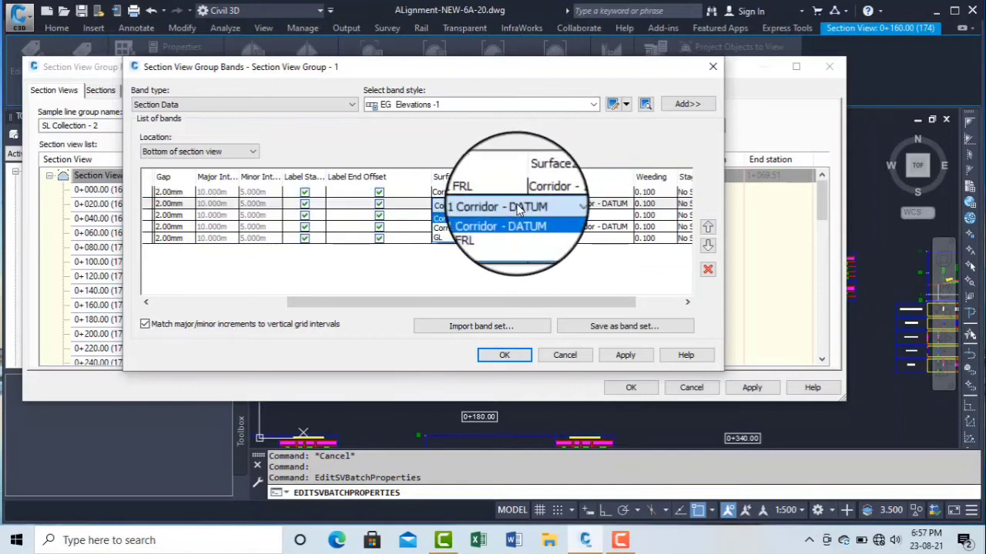
click(485, 234)
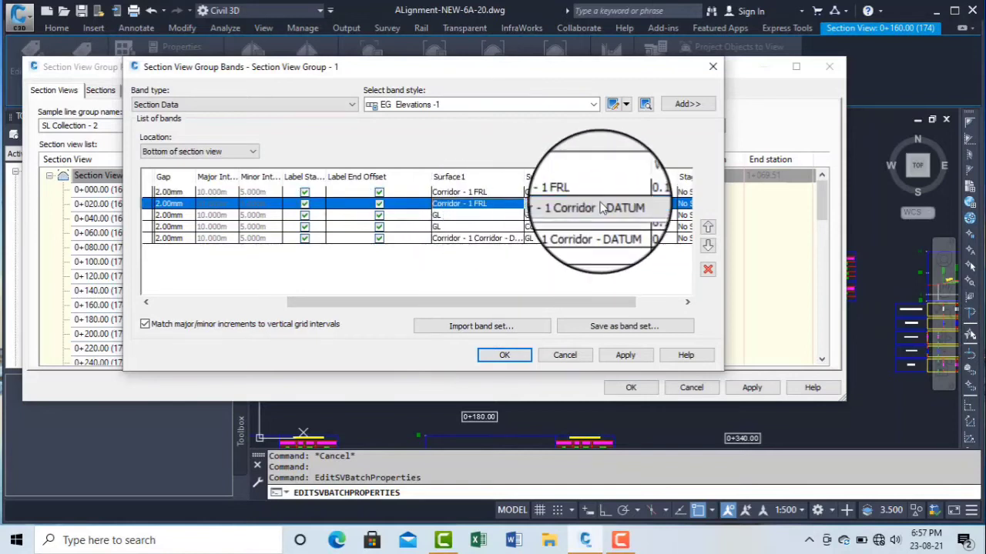
click(584, 232)
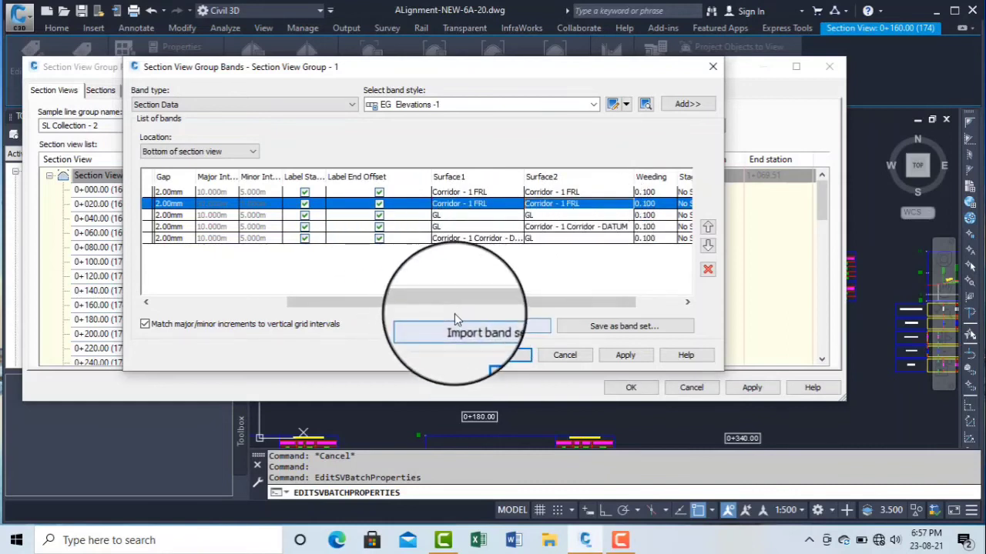
- Review the band surface assignments, widen the Surface1 column to show the full names, and apply the band changes
drag(434, 304, 264, 305)
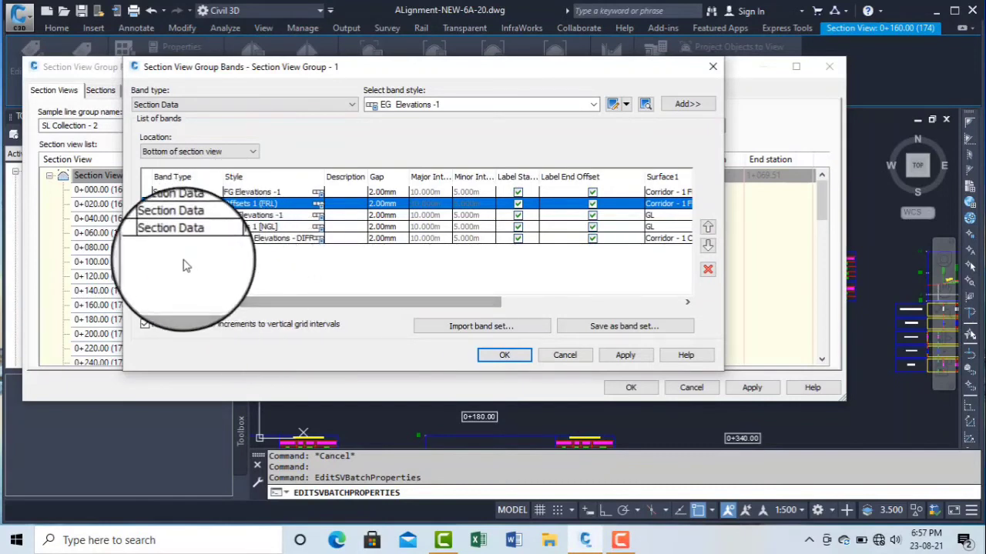
drag(197, 308, 439, 348)
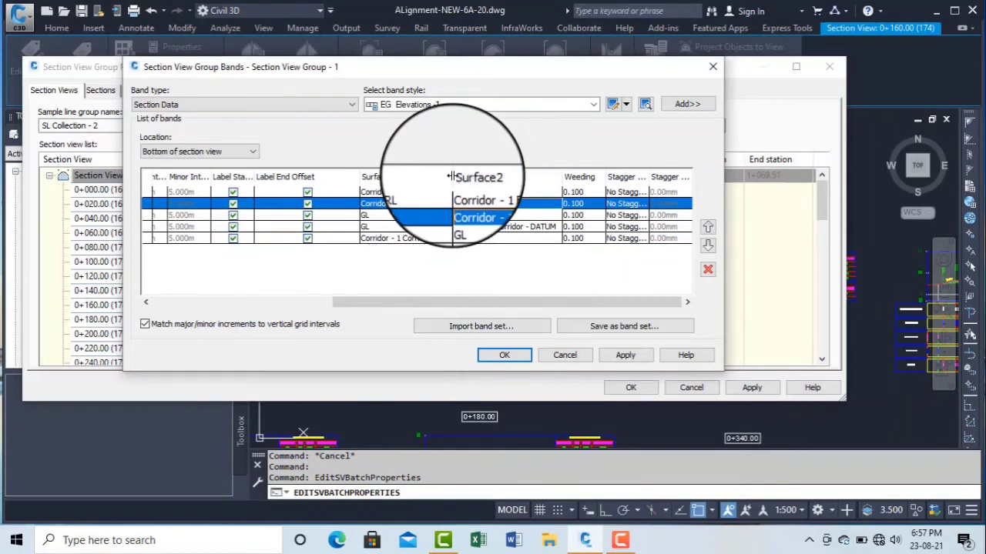
drag(451, 176, 468, 177)
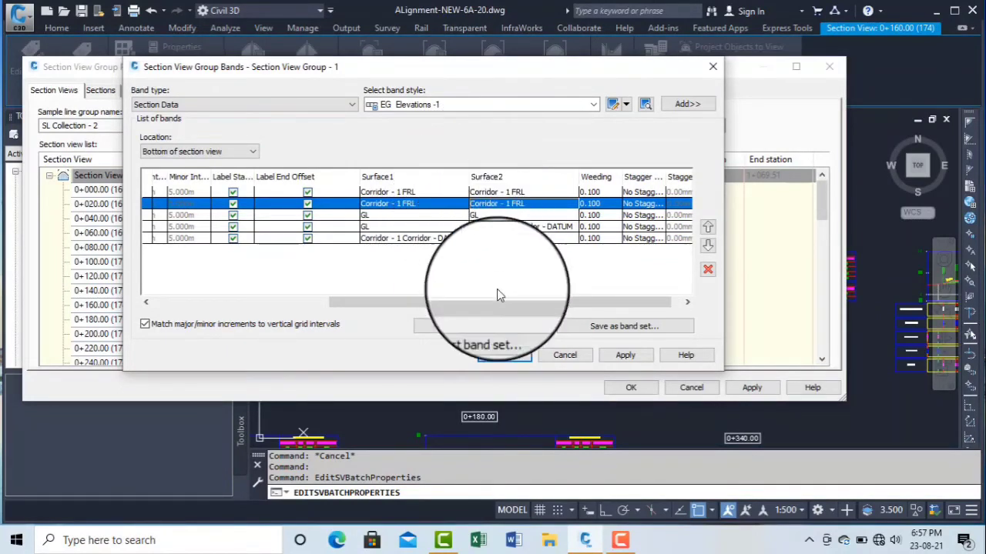
click(633, 360)
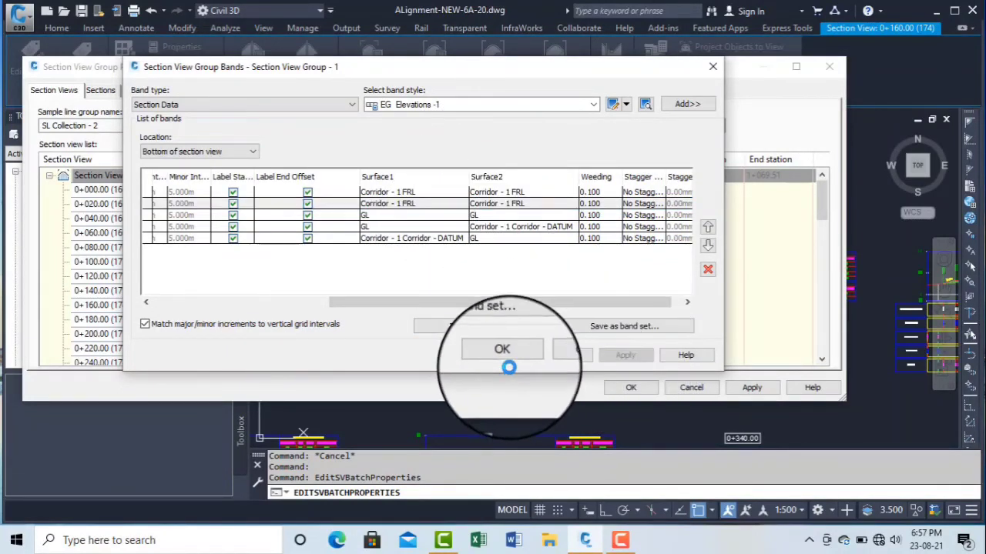
- Confirm the band assignments and apply the Section View Group - 1 properties to update the section views
click(505, 356)
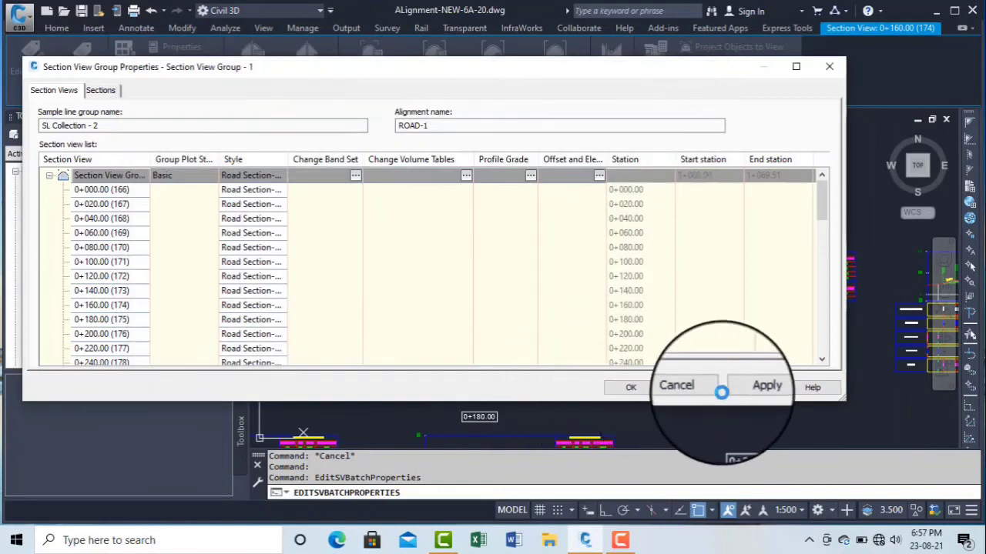
click(753, 390)
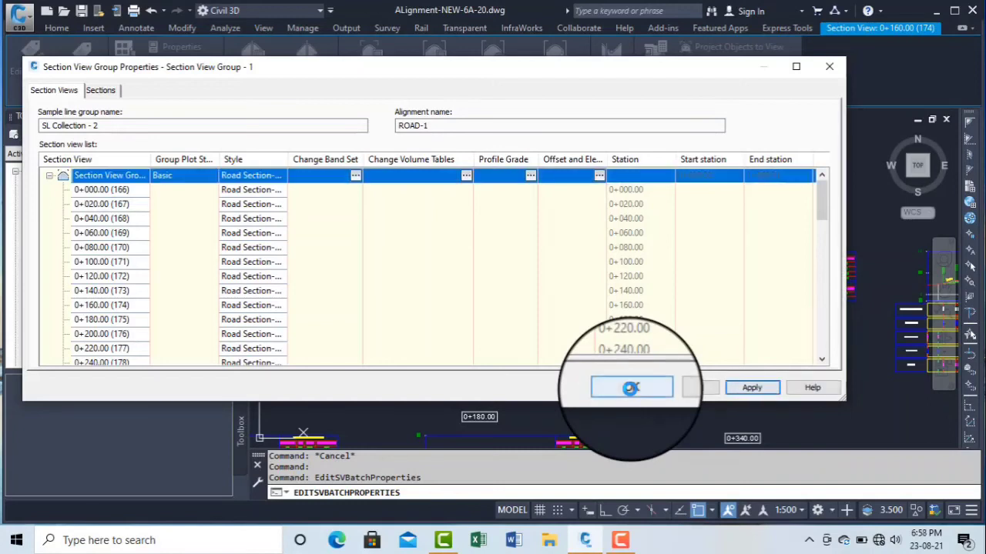
click(630, 388)
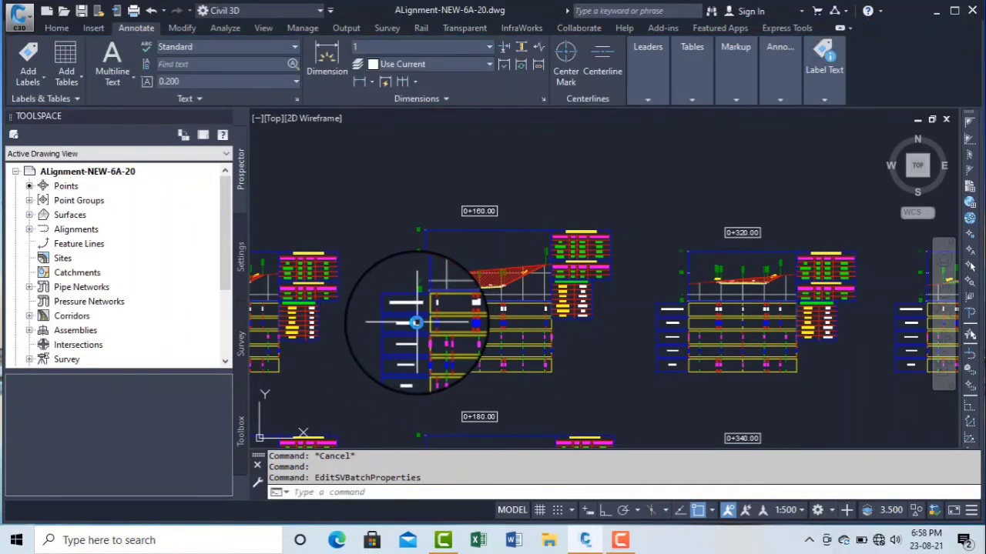
- Examine the Proposed Elevations and Offset (FRL) bands of the section view at station 0+160.00
scroll(427, 322, up, 4)
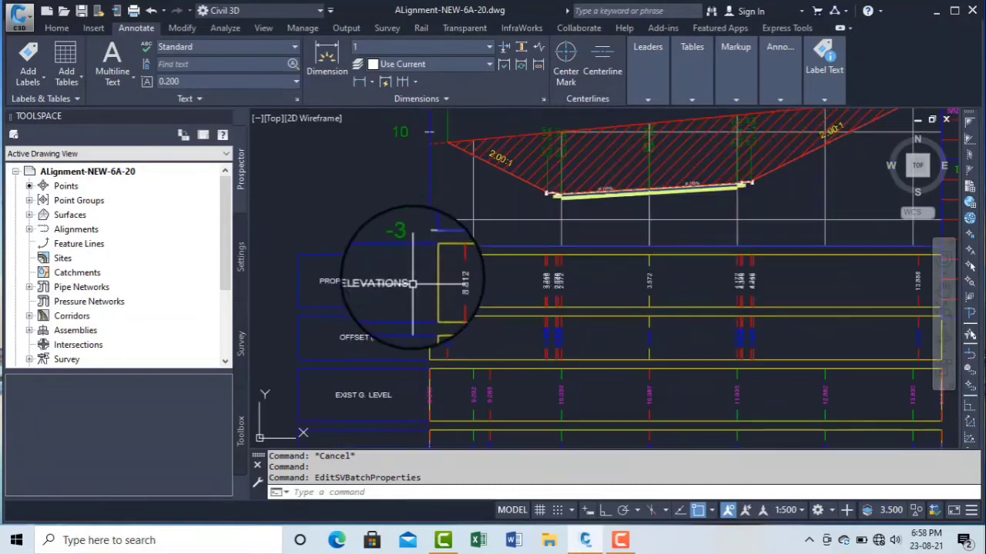
scroll(554, 280, up, 5)
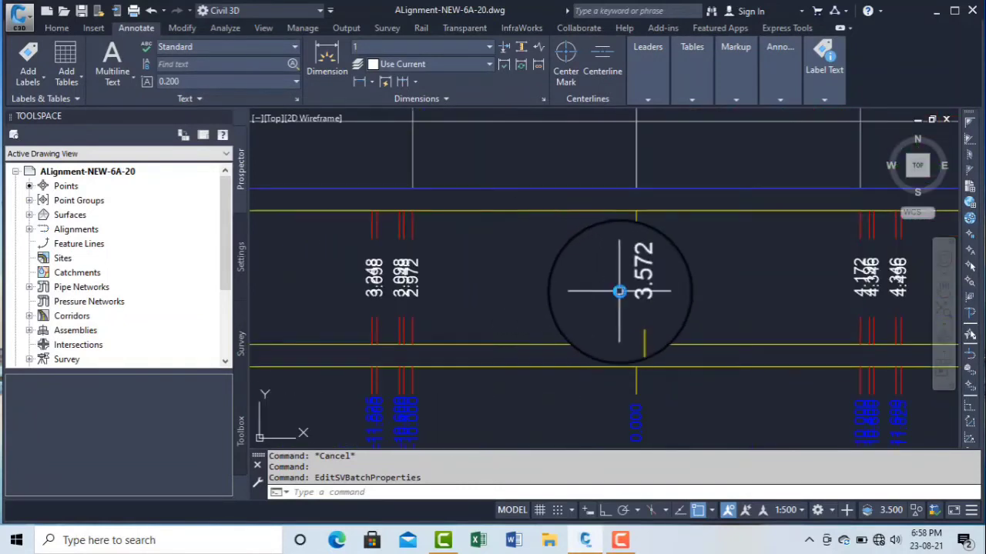
scroll(628, 281, down, 10)
- Compare the centreline and edge elevation labels at station 0+000.00 with the values in its Proposed Elevations band
scroll(517, 286, up, 10)
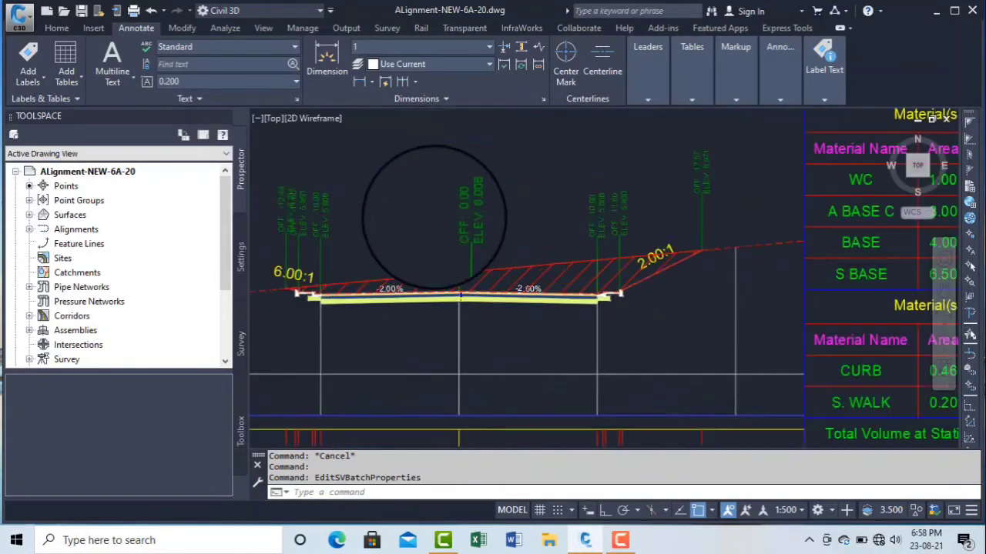
scroll(488, 210, down, 6)
scroll(490, 196, up, 4)
scroll(490, 202, down, 4)
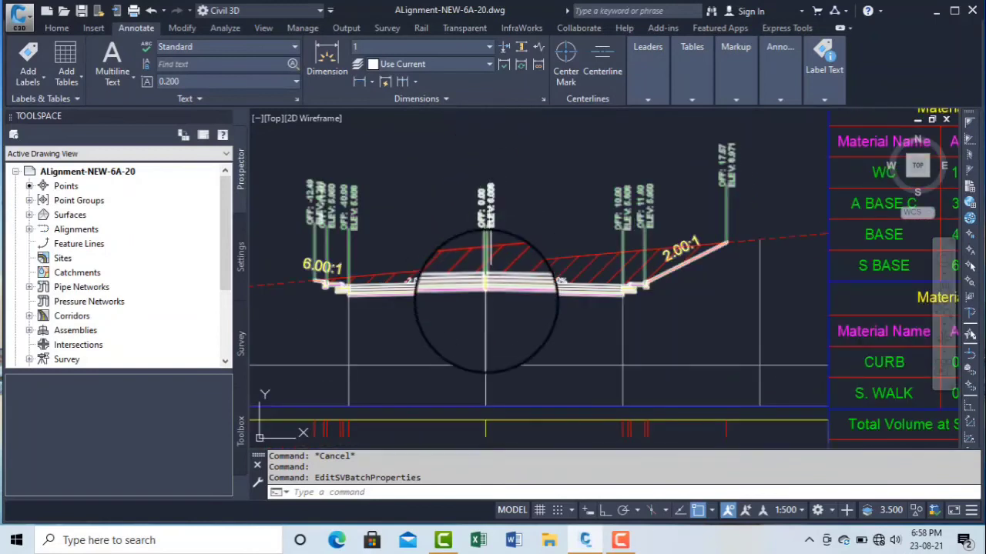
middle_drag(470, 364, 479, 337)
scroll(489, 231, up, 8)
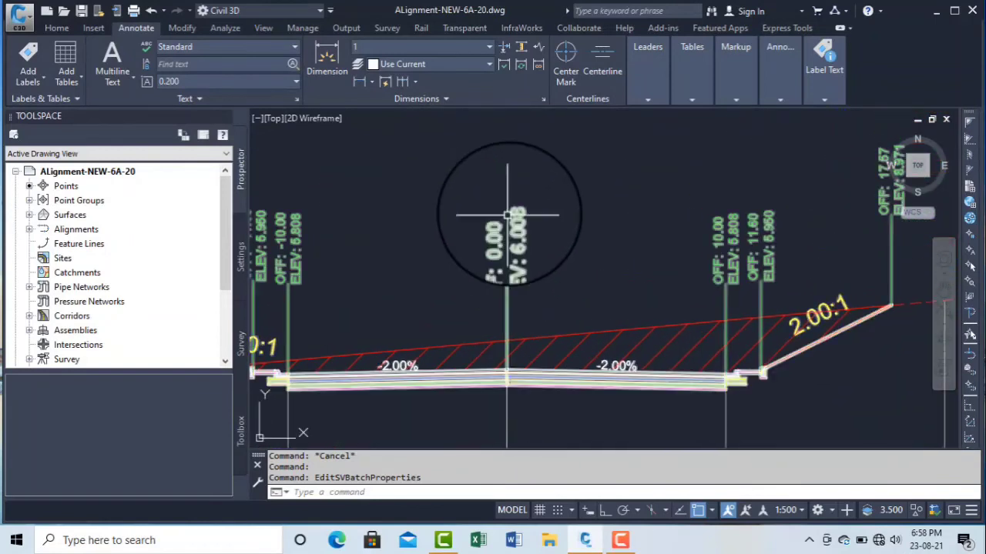
scroll(493, 231, down, 8)
scroll(501, 357, up, 6)
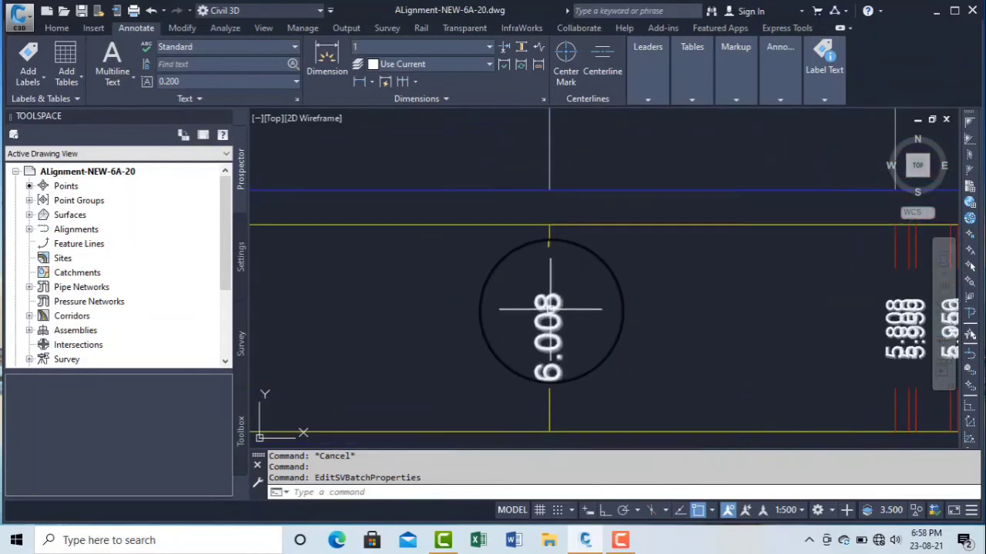
scroll(567, 313, down, 5)
scroll(521, 220, up, 6)
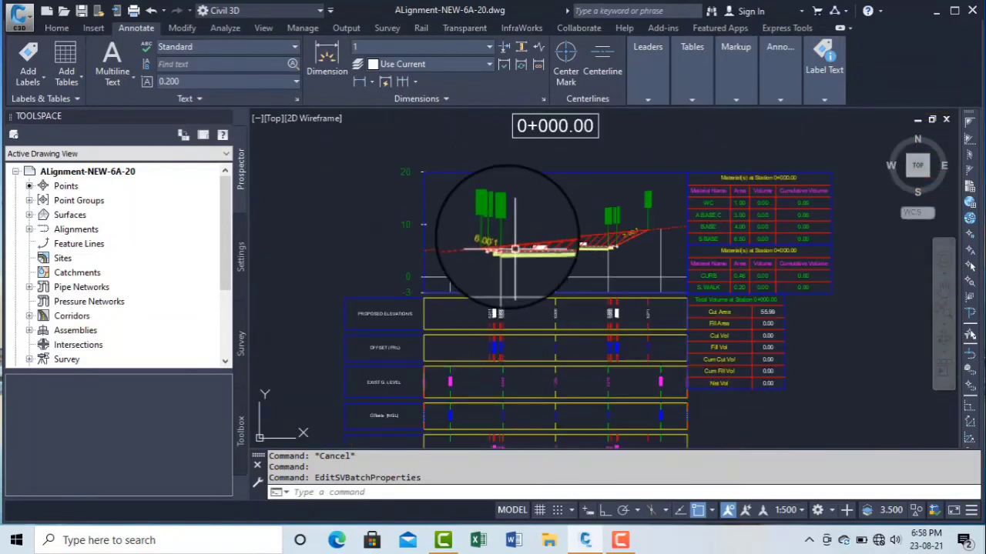
scroll(470, 293, down, 6)
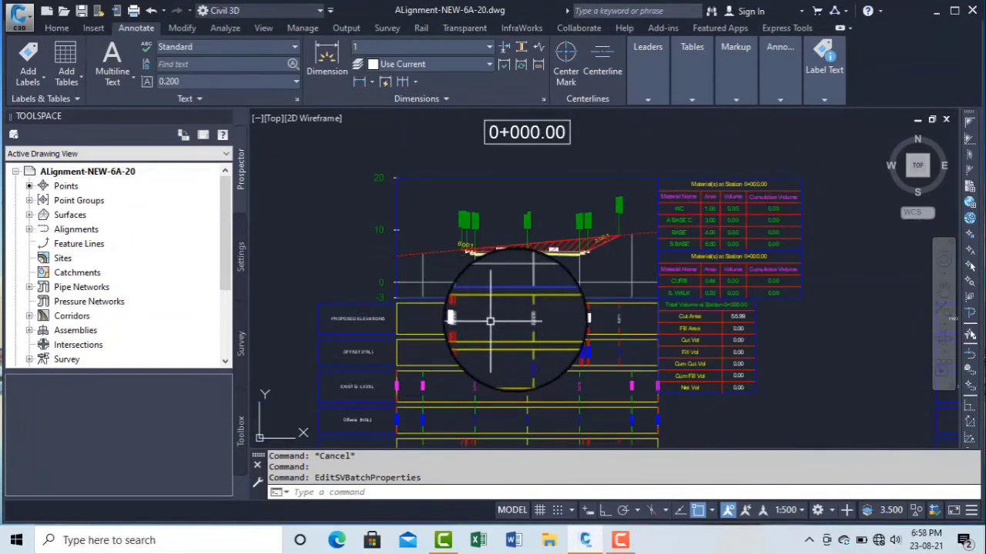
scroll(561, 323, up, 7)
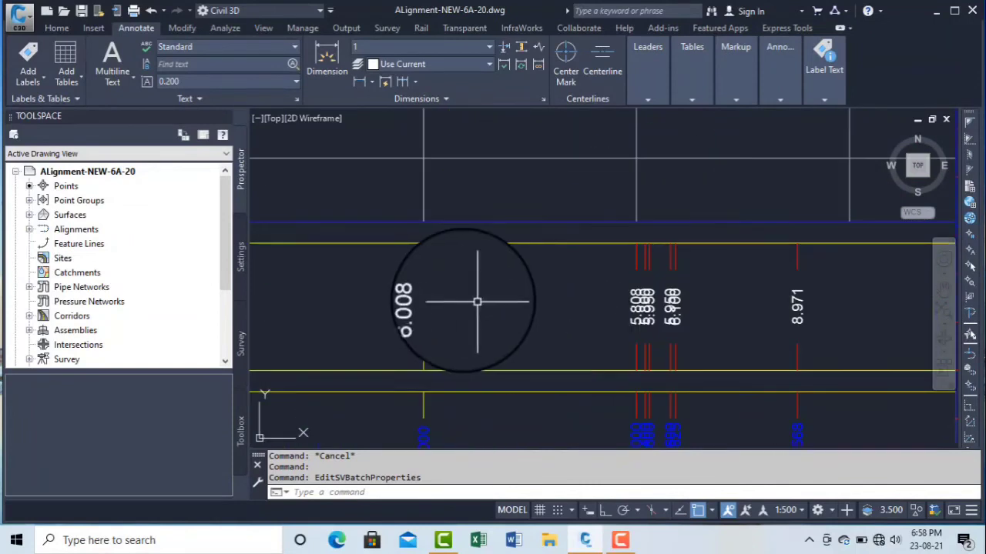
- Check the section elevation labels at station 0+960.00 against its Proposed Elevations band and review the remaining bands
scroll(346, 274, down, 8)
scroll(689, 282, up, 10)
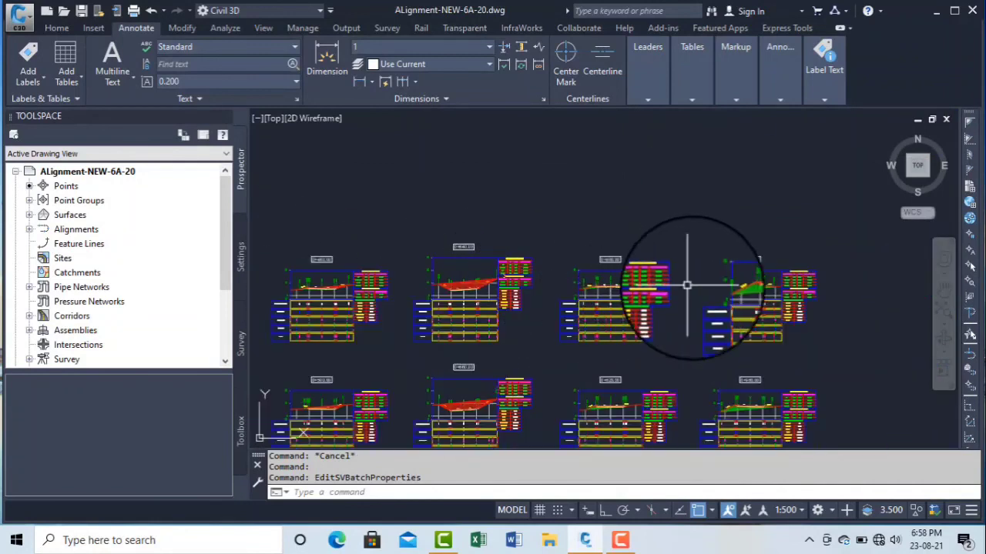
middle_drag(545, 208, 572, 295)
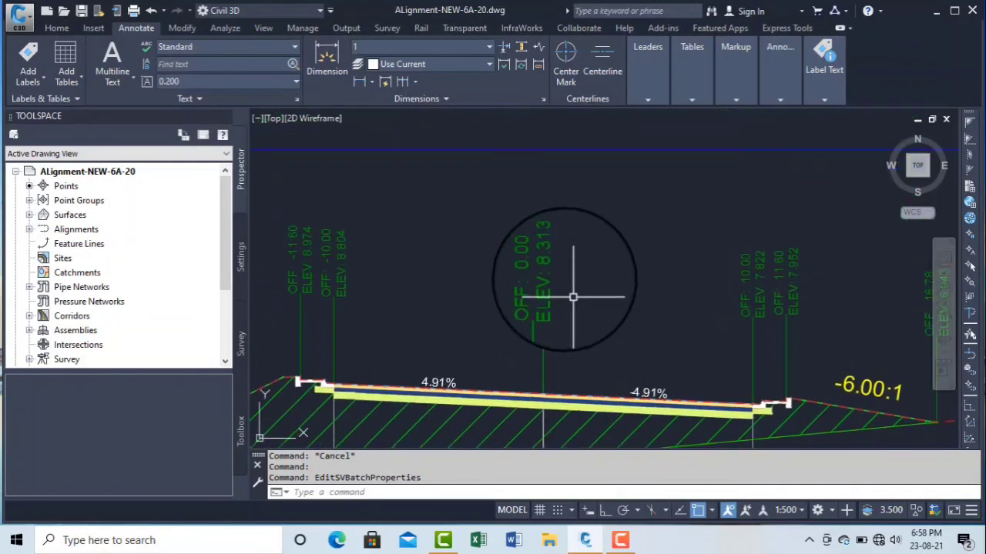
scroll(568, 285, up, 8)
scroll(493, 223, down, 8)
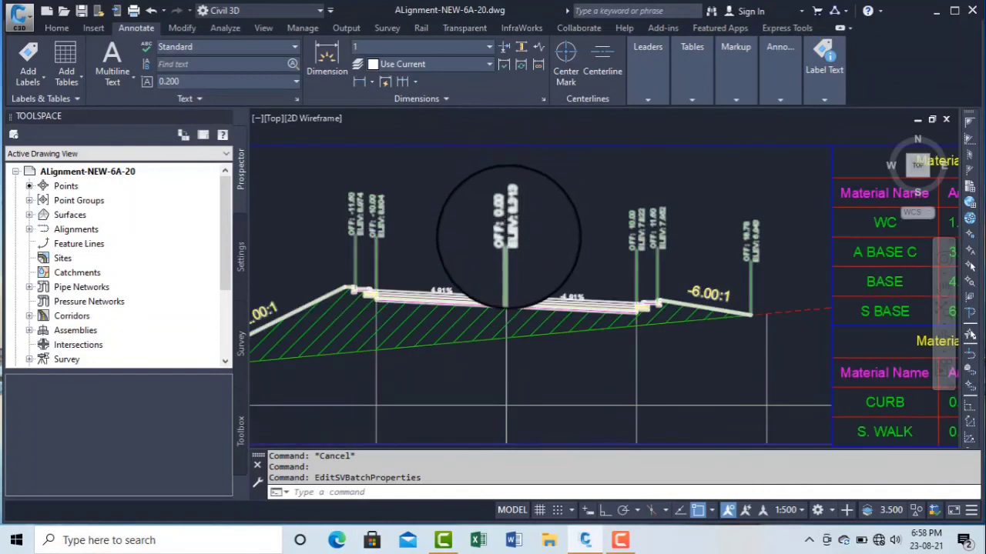
scroll(493, 339, up, 8)
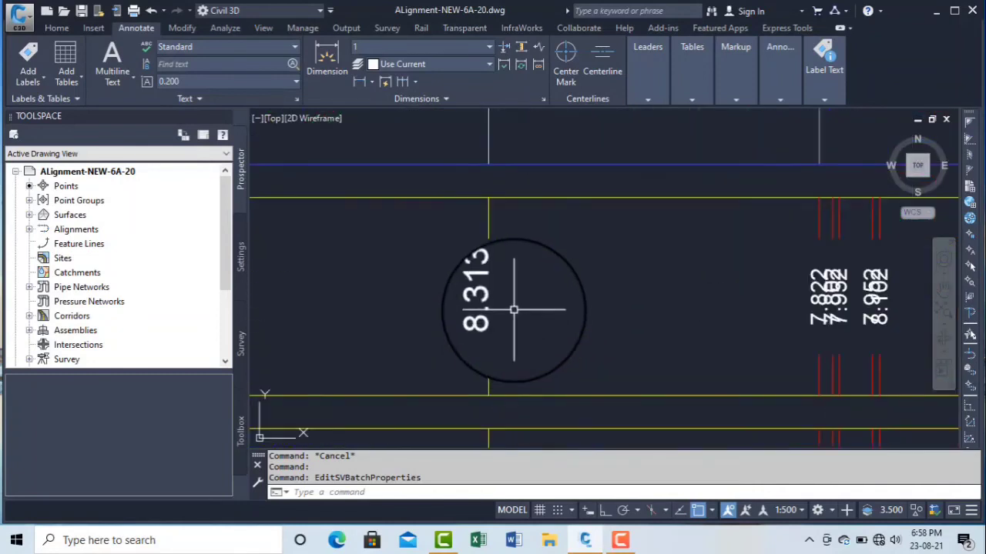
scroll(512, 306, down, 6)
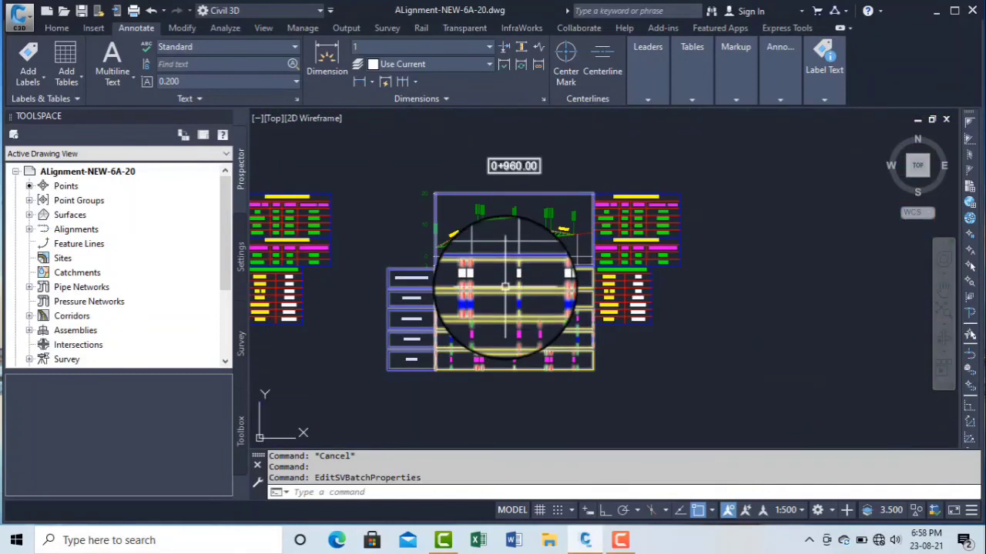
scroll(508, 293, up, 6)
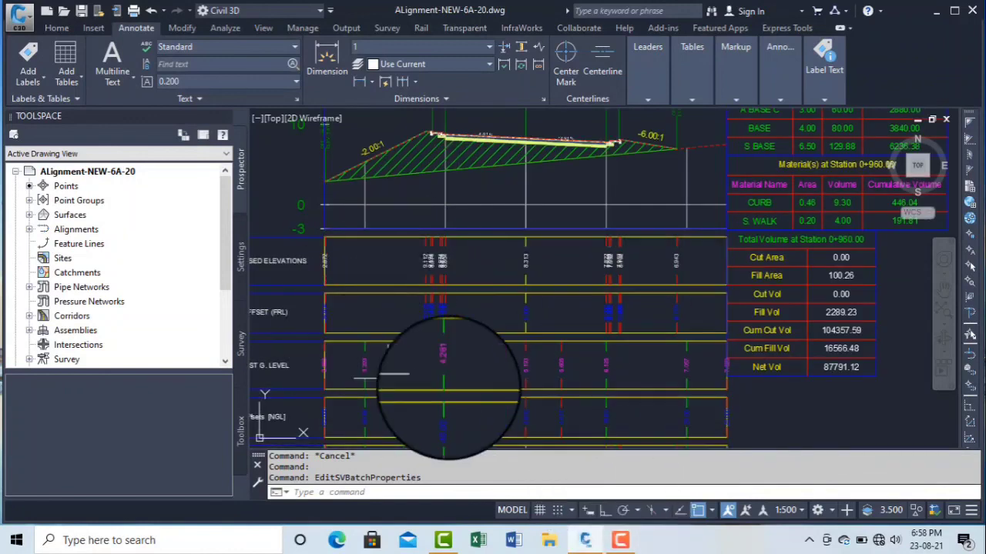
click(620, 540)
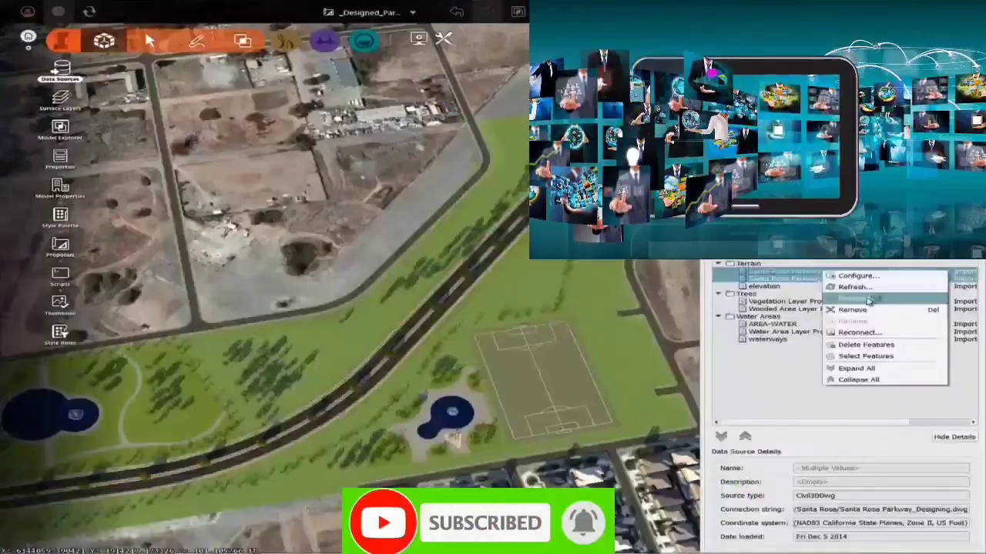